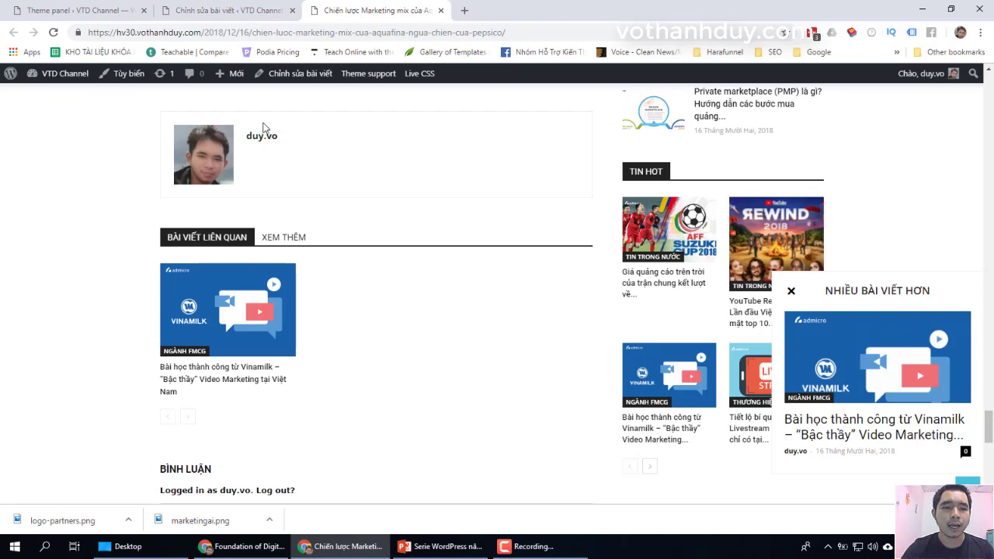
# Step: Turn off the author box and the author name for single posts in the theme panel's post settings
pyautogui.click(164, 8)
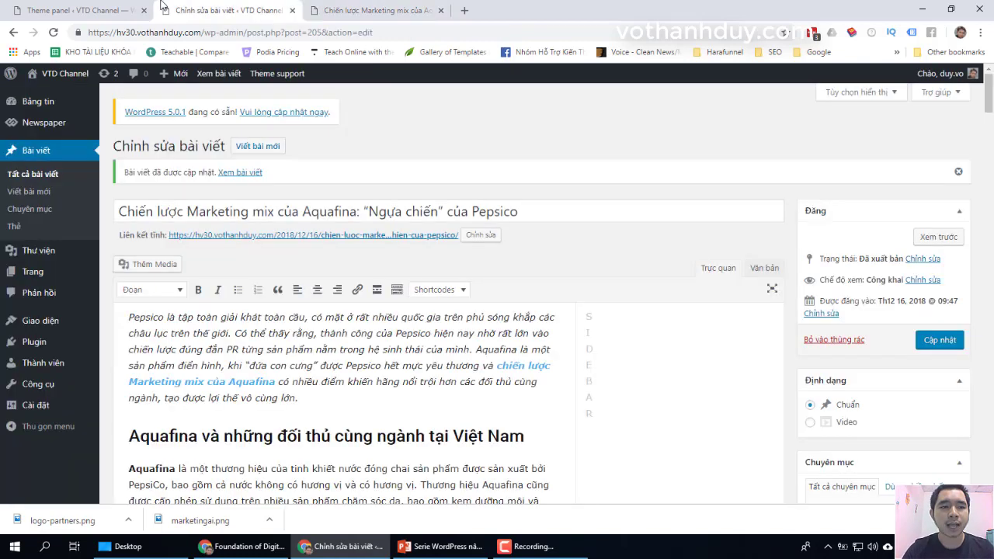
pyautogui.click(105, 8)
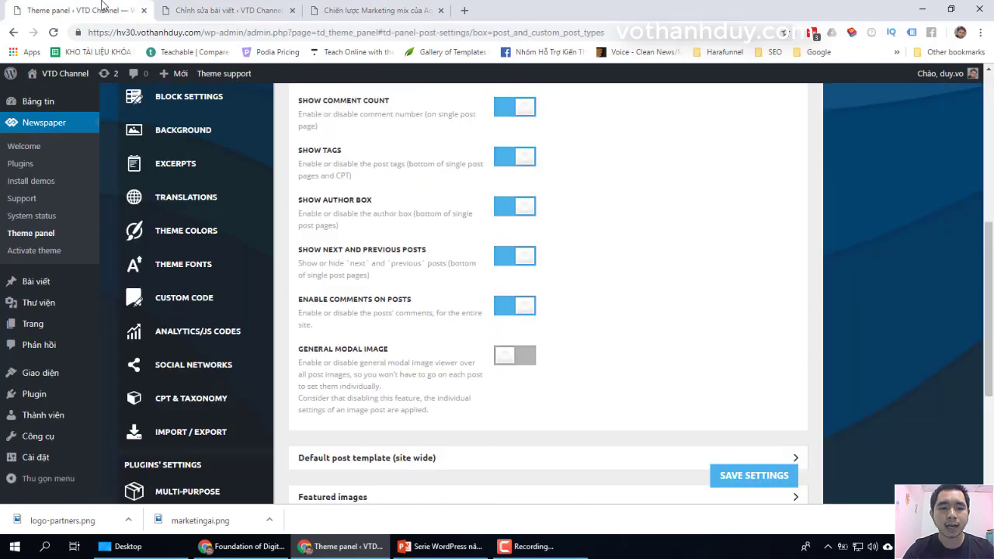
pyautogui.click(506, 207)
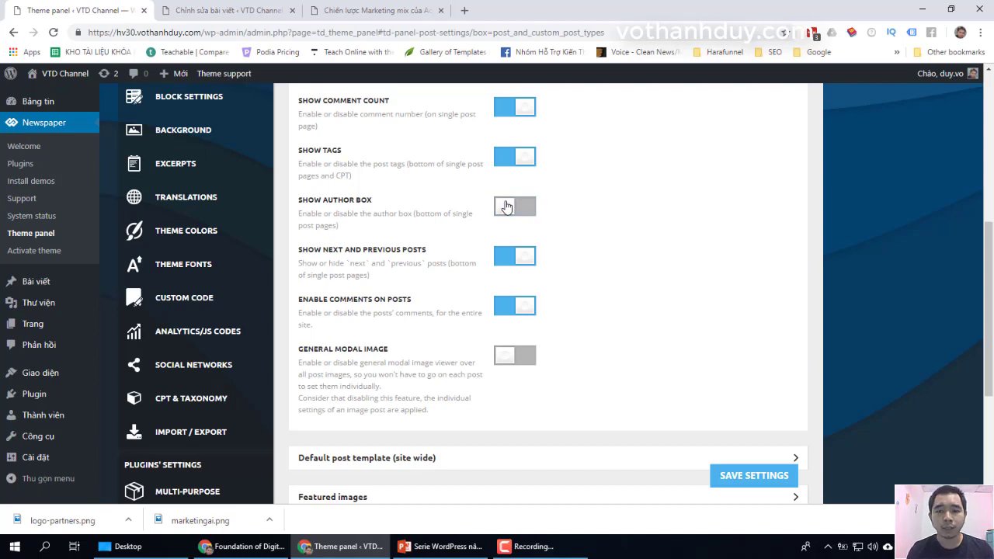
pyautogui.scroll(3, 645, 285)
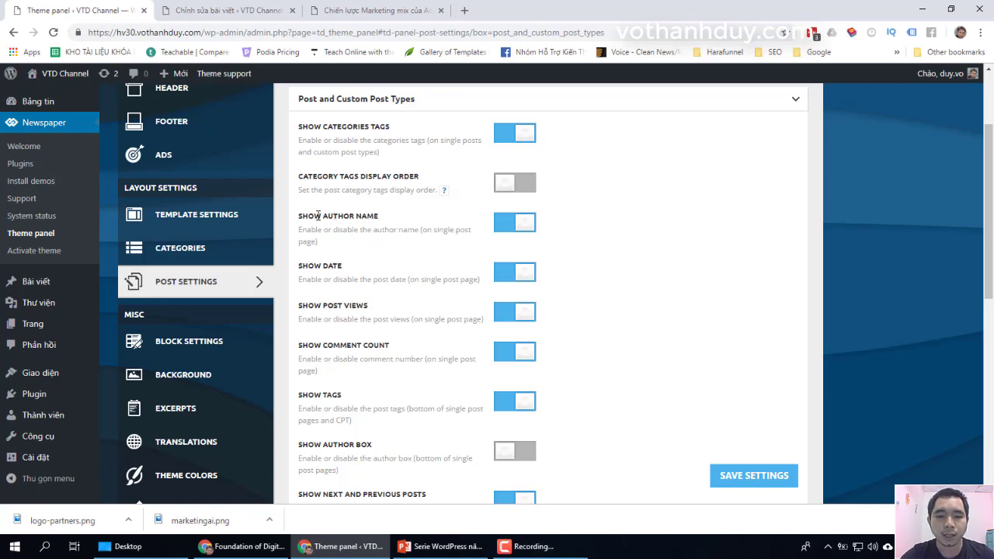
pyautogui.click(518, 223)
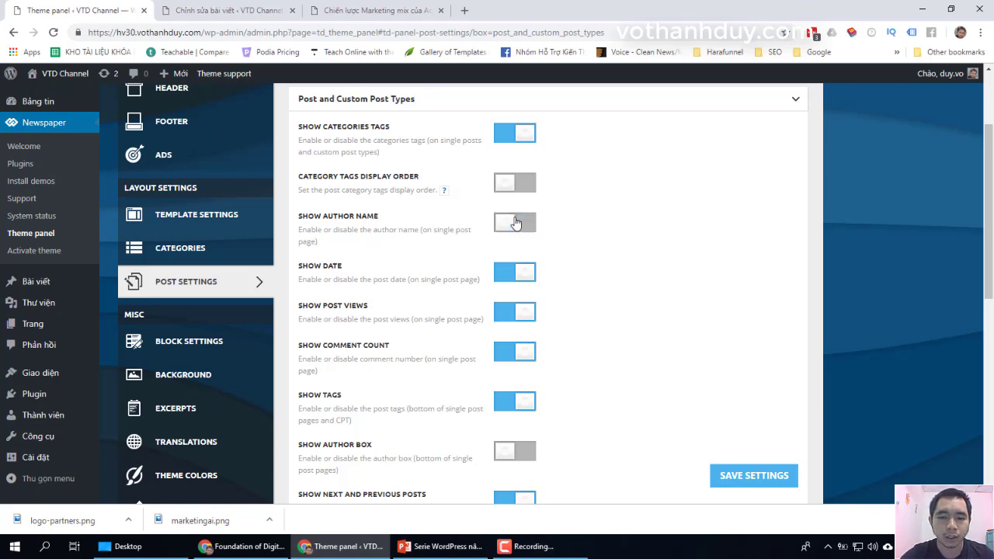
# Step: Compare the next/previous posts and comments settings with the matching areas at the end of the Aquafina post
pyautogui.scroll(-4, 599, 274)
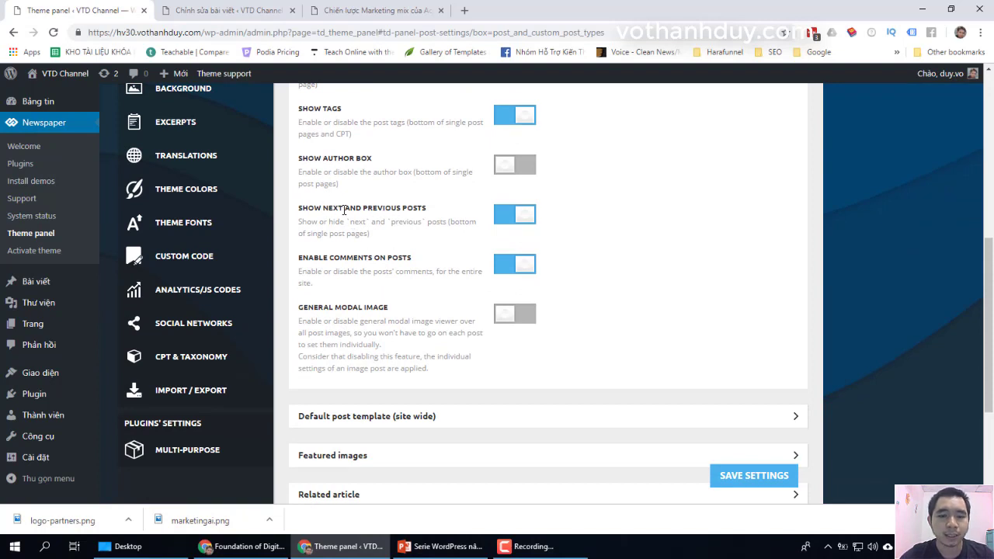
pyautogui.click(371, 10)
pyautogui.scroll(-2, 382, 178)
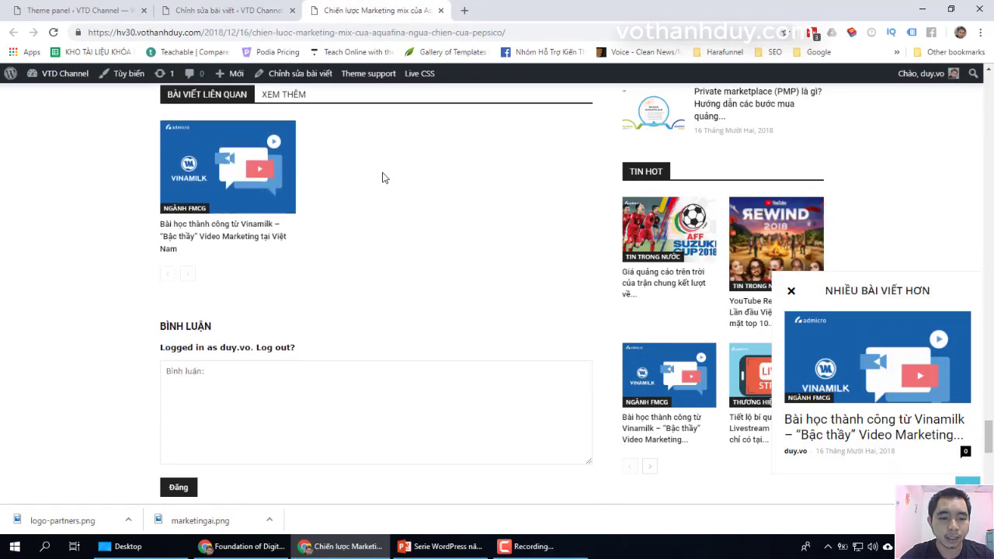
pyautogui.scroll(4, 382, 178)
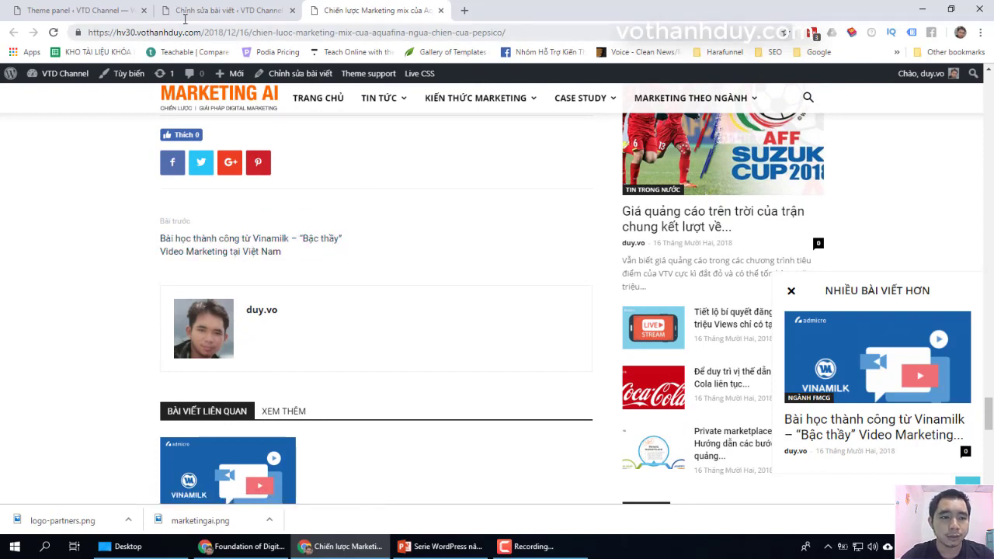
pyautogui.click(94, 8)
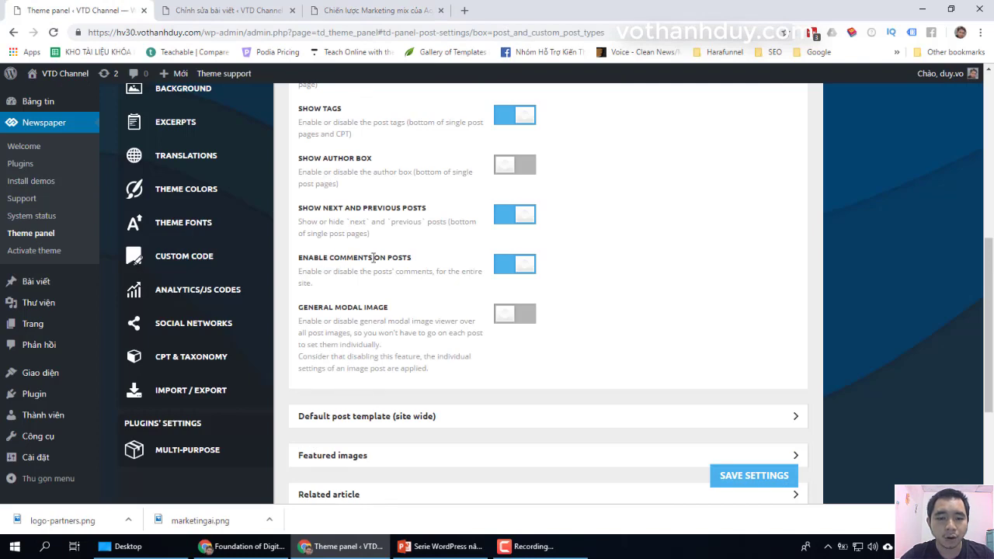
pyautogui.click(407, 6)
pyautogui.scroll(-7, 406, 147)
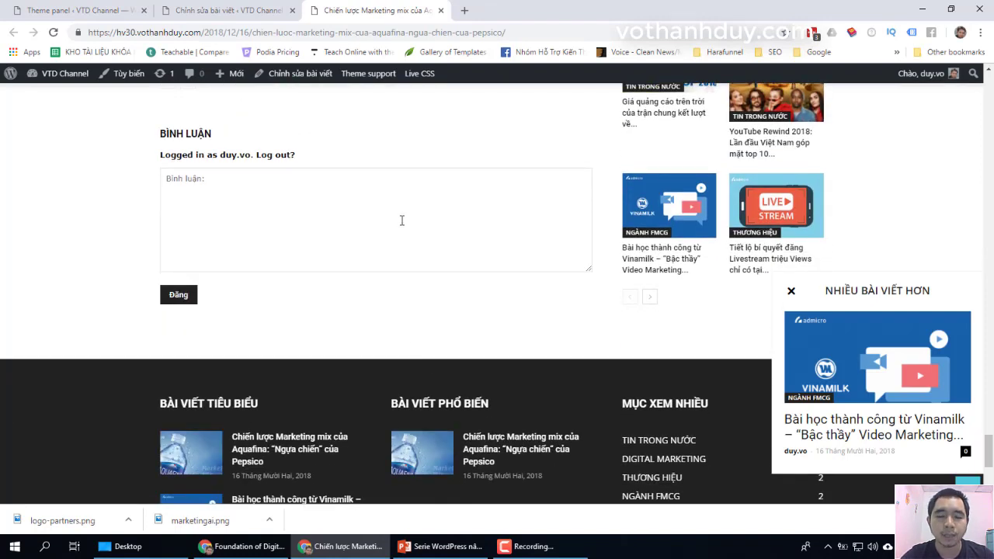
pyautogui.scroll(10, 401, 221)
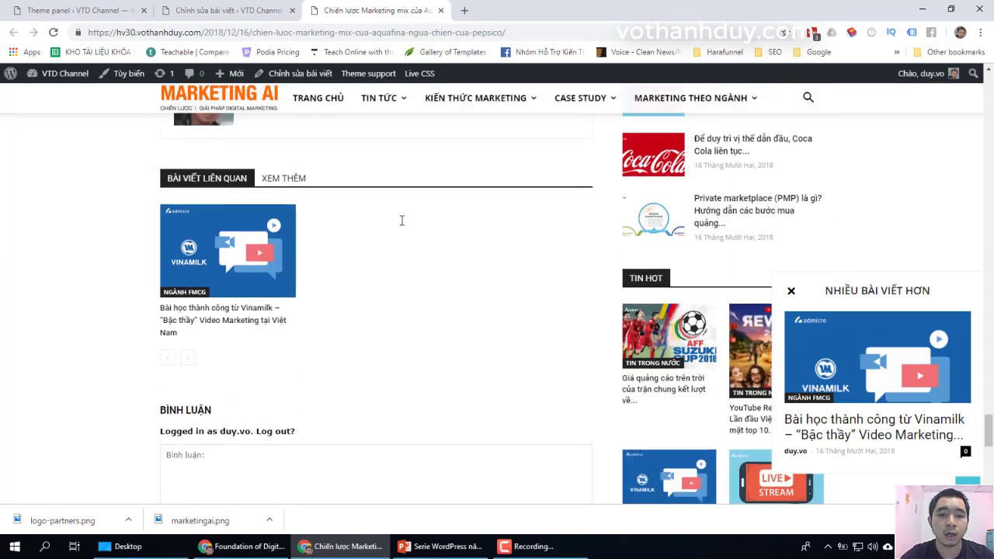
# Step: Enable General Modal Image in the theme's post settings and save the settings
pyautogui.click(58, 6)
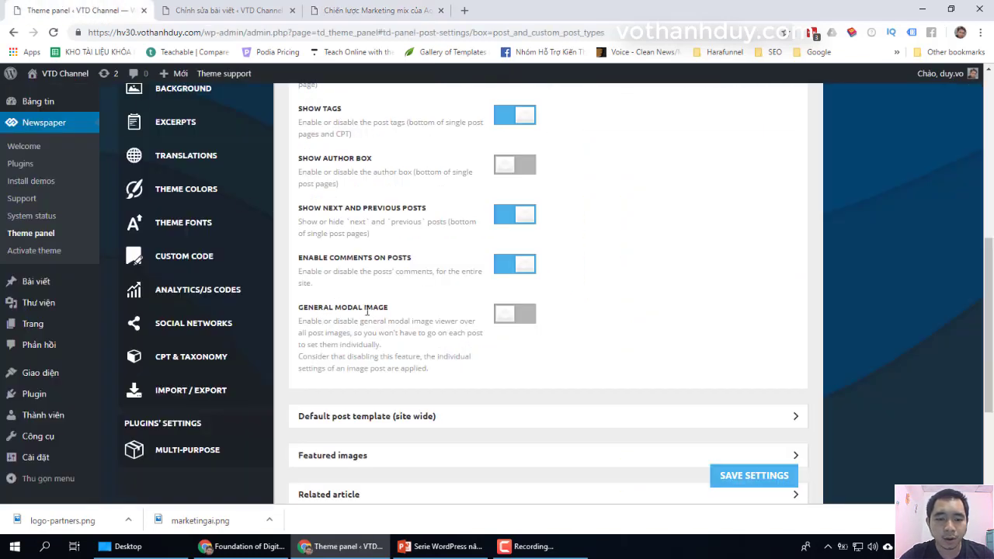
pyautogui.scroll(-1, 420, 325)
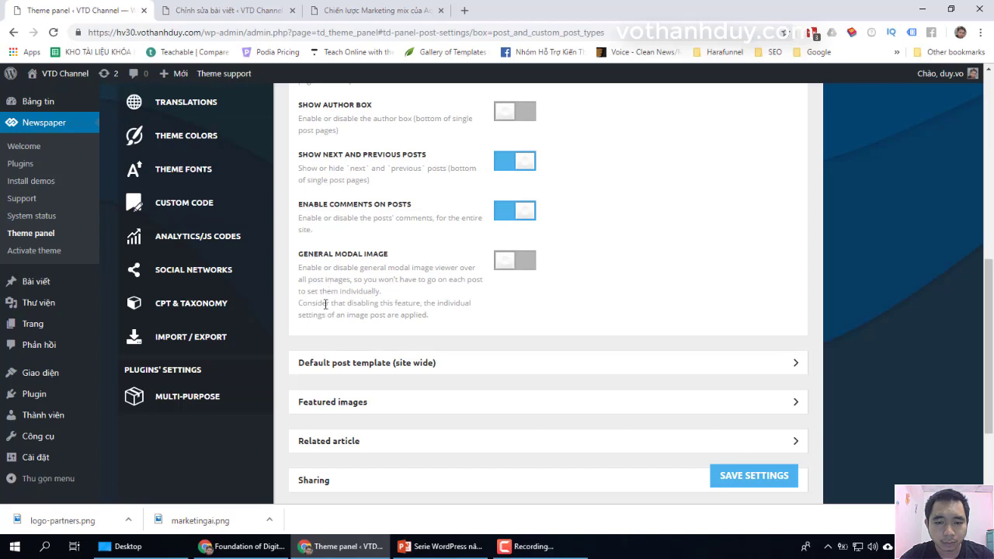
pyautogui.click(532, 262)
pyautogui.click(726, 482)
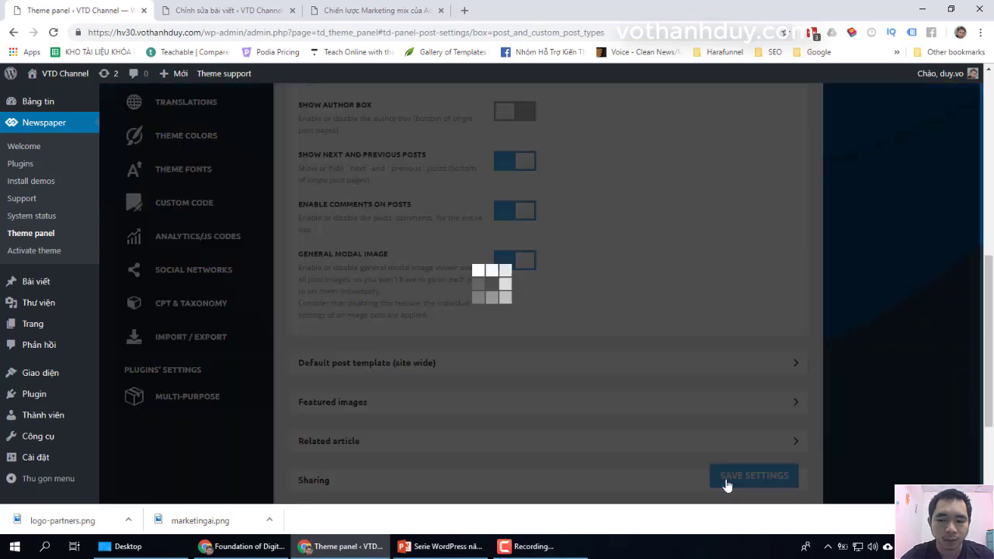
# Step: Reload the Aquafina post and open its featured image in the modal viewer, then examine the other article images
pyautogui.click(344, 8)
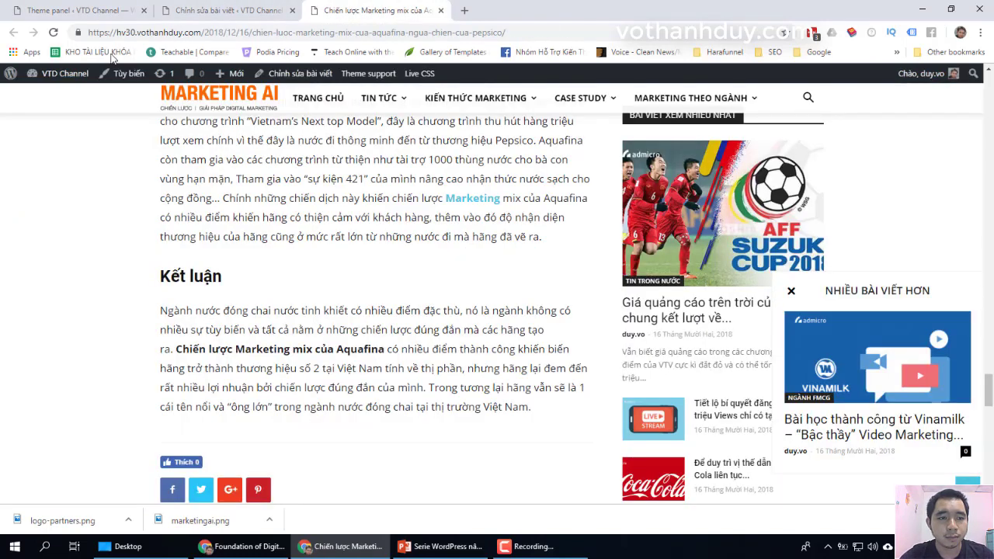
pyautogui.click(52, 32)
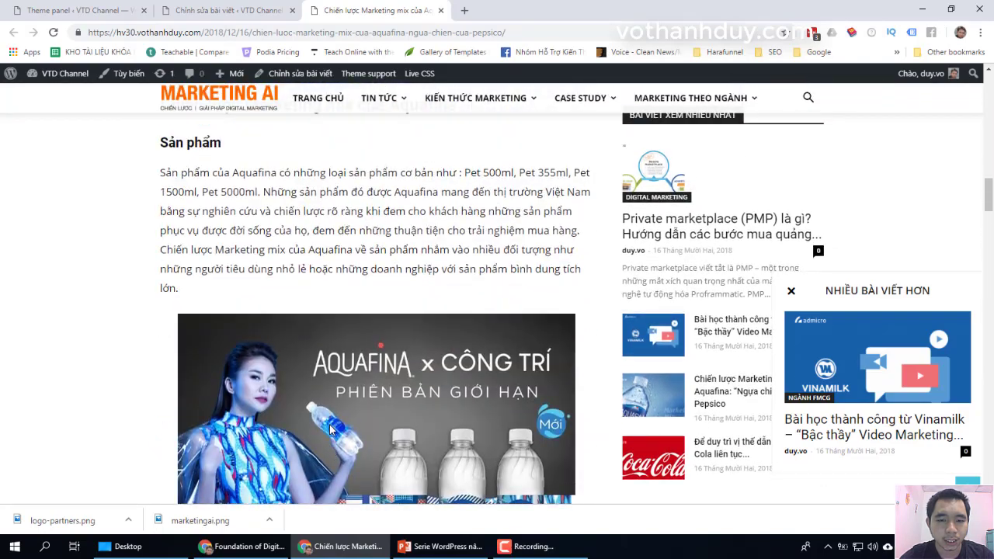
pyautogui.scroll(20, 330, 429)
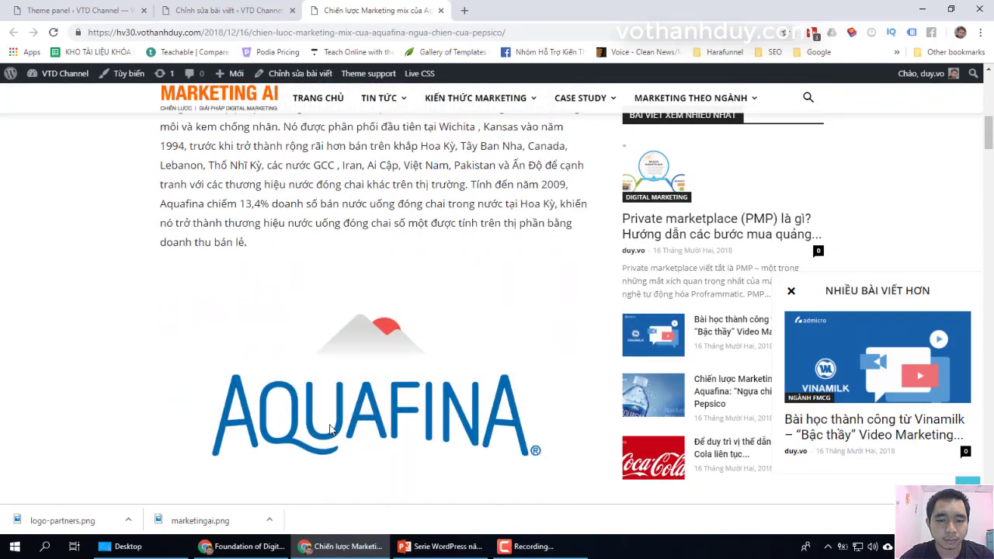
pyautogui.scroll(3, 330, 429)
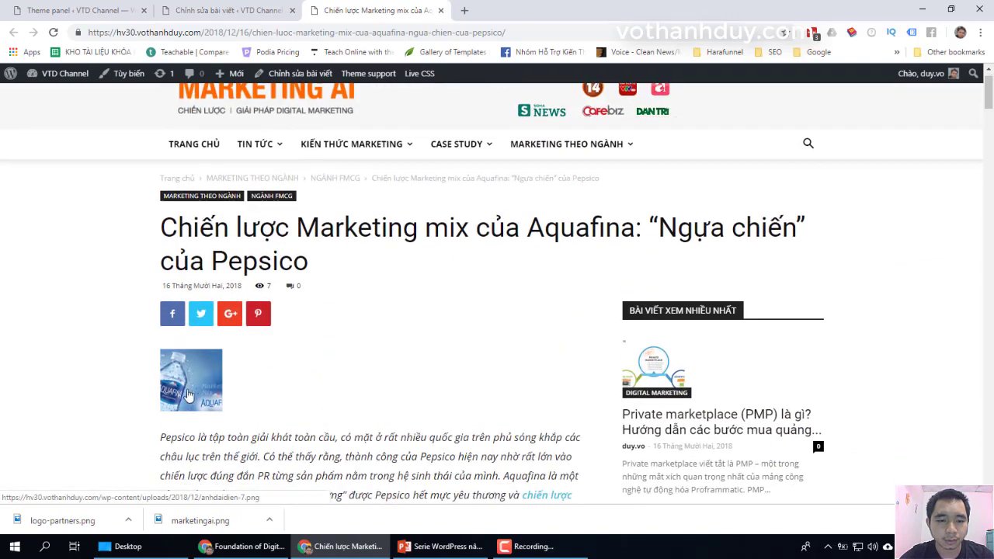
pyautogui.click(188, 395)
pyautogui.scroll(-2, 209, 392)
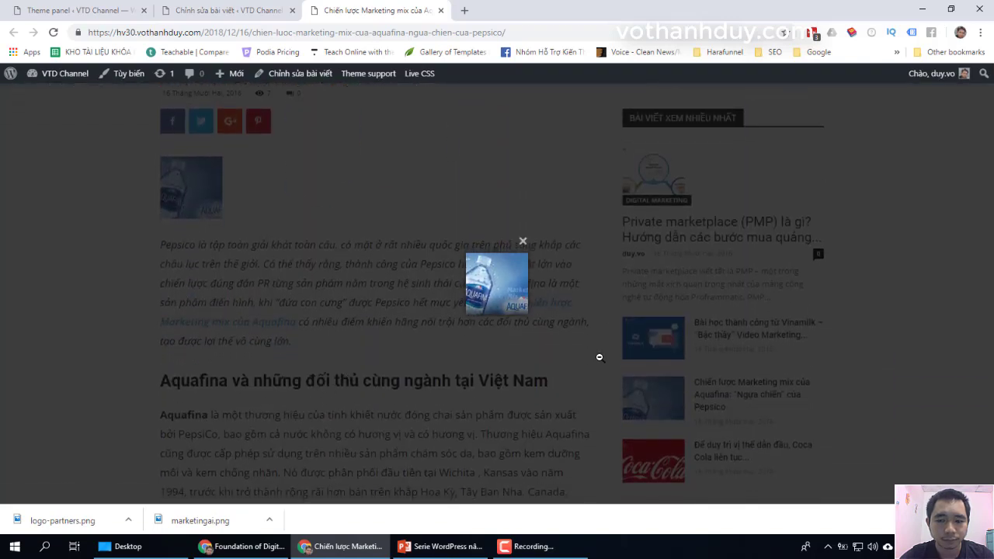
pyautogui.scroll(-7, 474, 404)
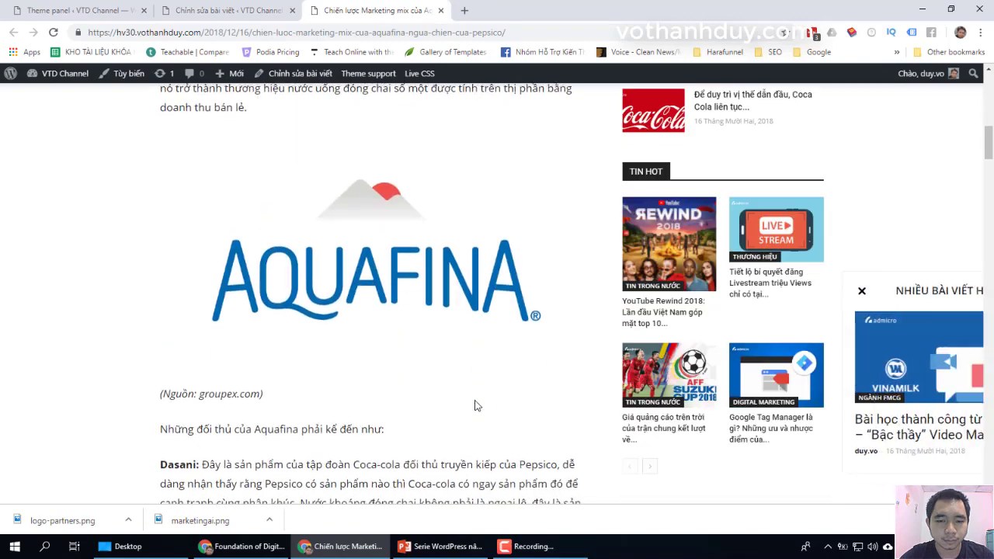
# Step: Turn General Modal Image off in the theme panel and collapse the Post and Custom Post Types section
pyautogui.click(81, 9)
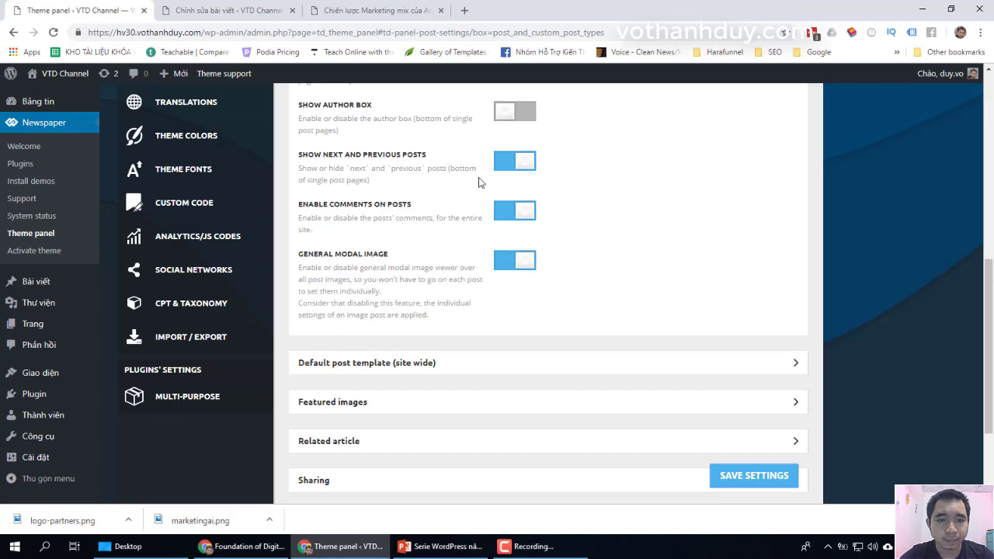
pyautogui.click(500, 262)
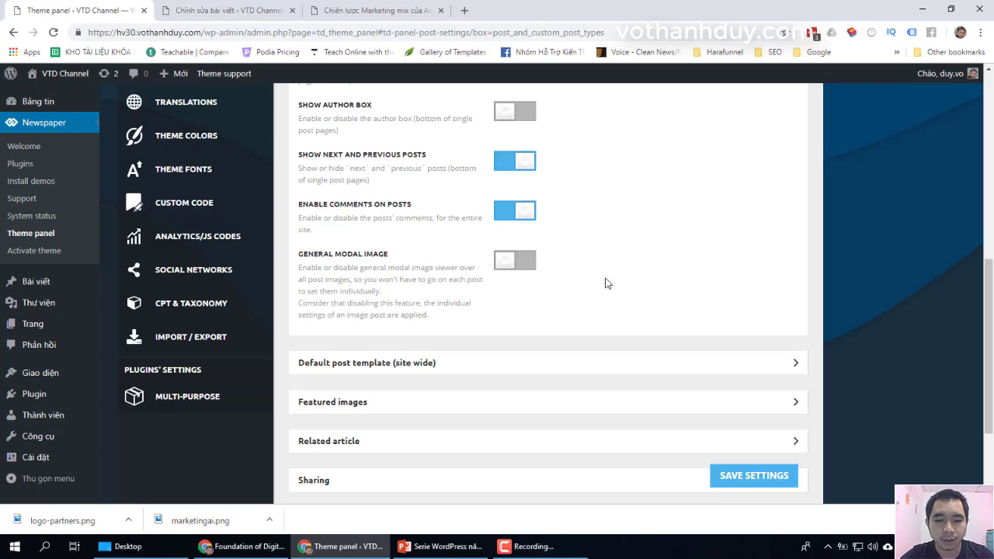
pyautogui.scroll(-2, 606, 282)
pyautogui.scroll(5, 500, 153)
pyautogui.scroll(3, 501, 153)
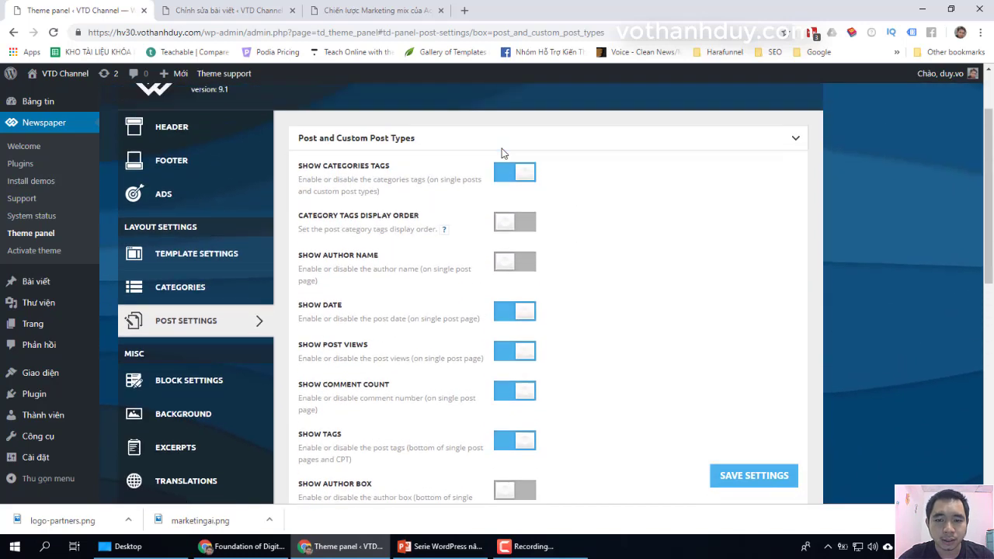
pyautogui.click(433, 196)
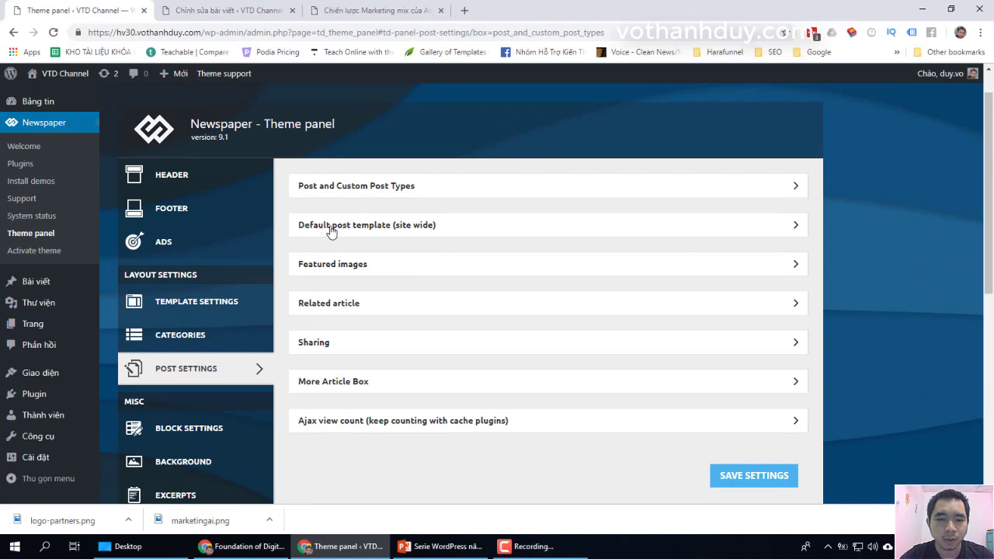
# Step: Examine the site-wide default post template choices and compare the selected style with the Aquafina post's layout
pyautogui.click(344, 226)
pyautogui.scroll(-3, 593, 265)
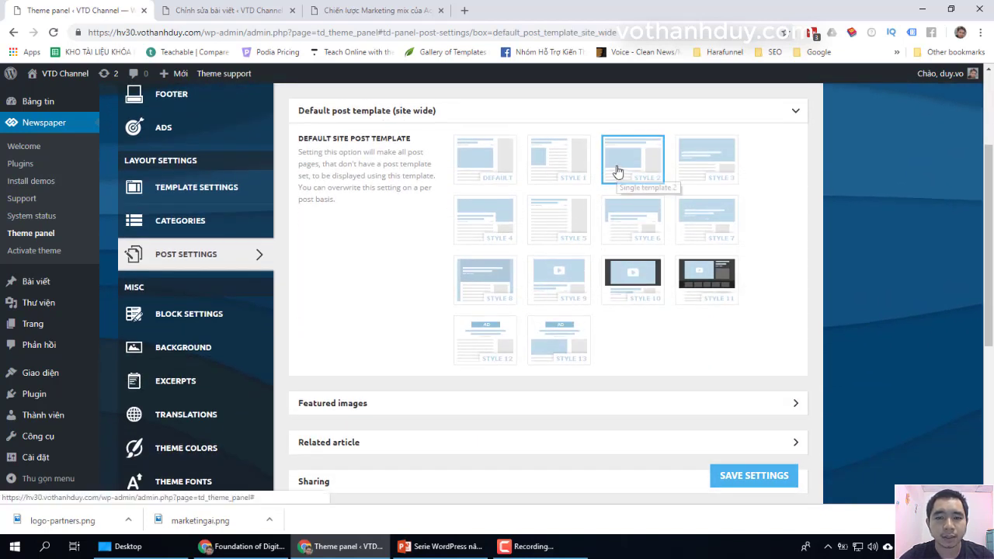
pyautogui.click(380, 6)
pyautogui.scroll(10, 406, 223)
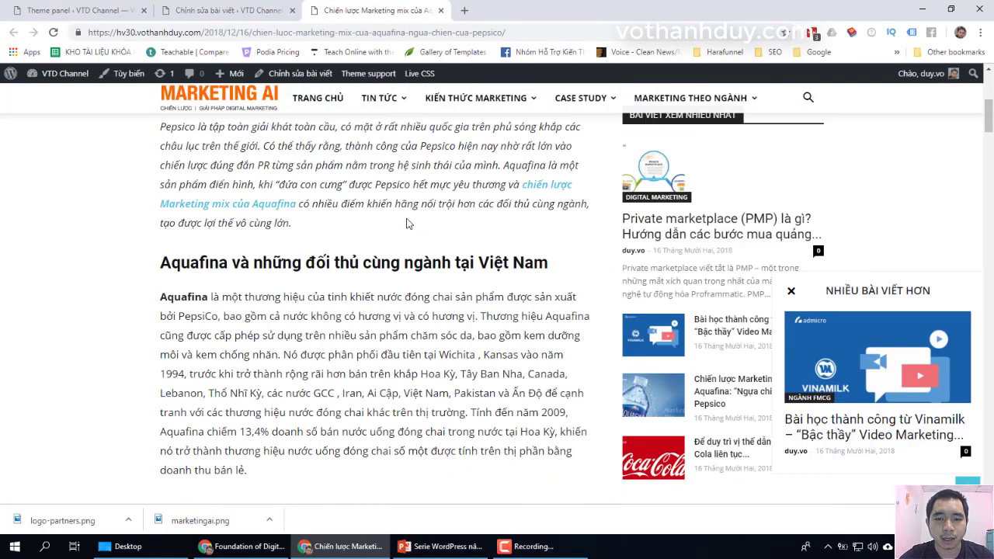
pyautogui.scroll(-1, 408, 225)
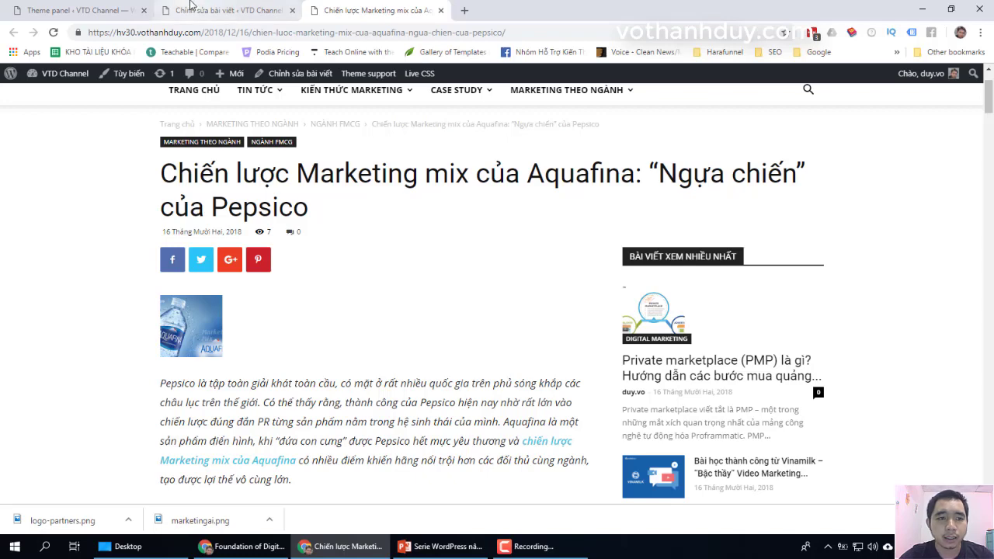
pyautogui.click(116, 10)
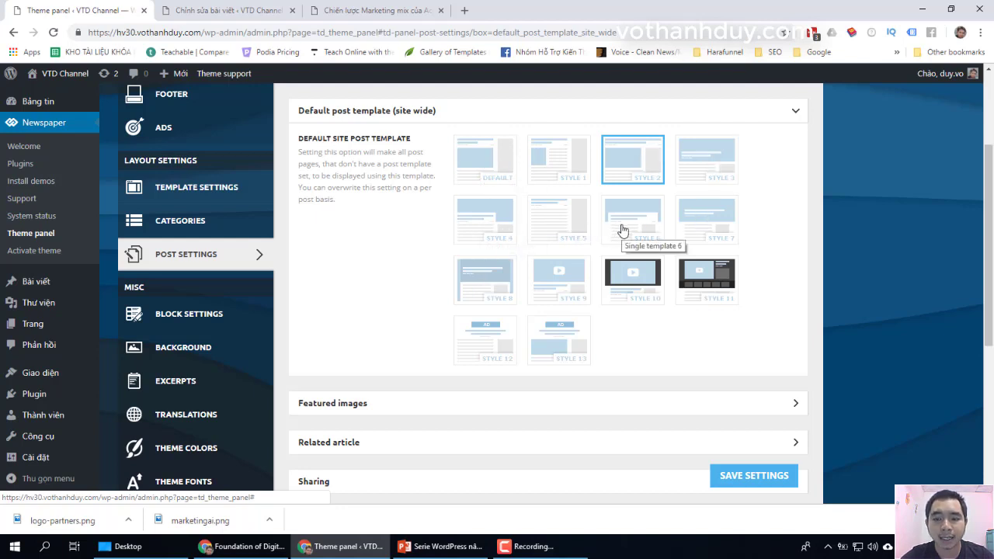
pyautogui.click(796, 115)
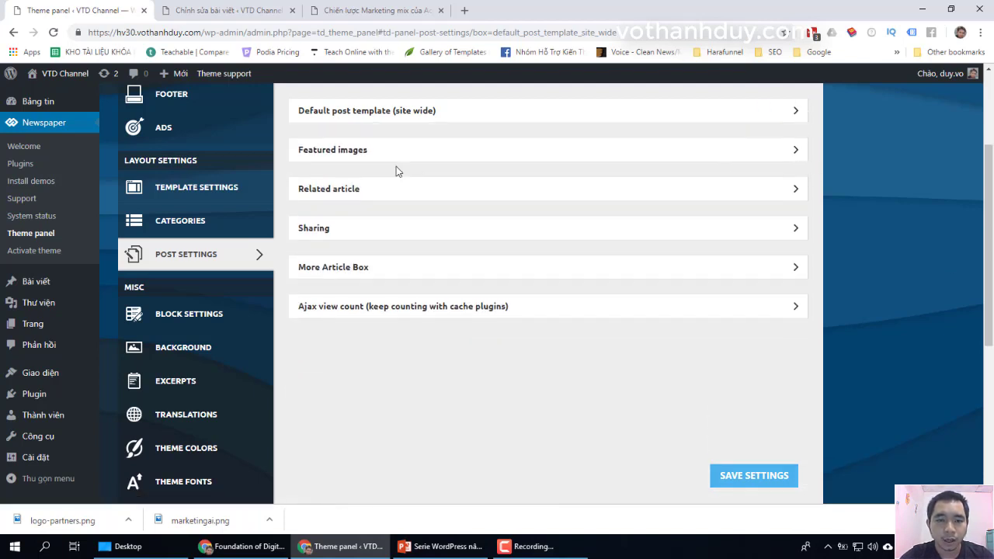
# Step: Examine the Featured images settings and check the lightbox by enlarging the featured image of the Vinamilk post
pyautogui.click(360, 158)
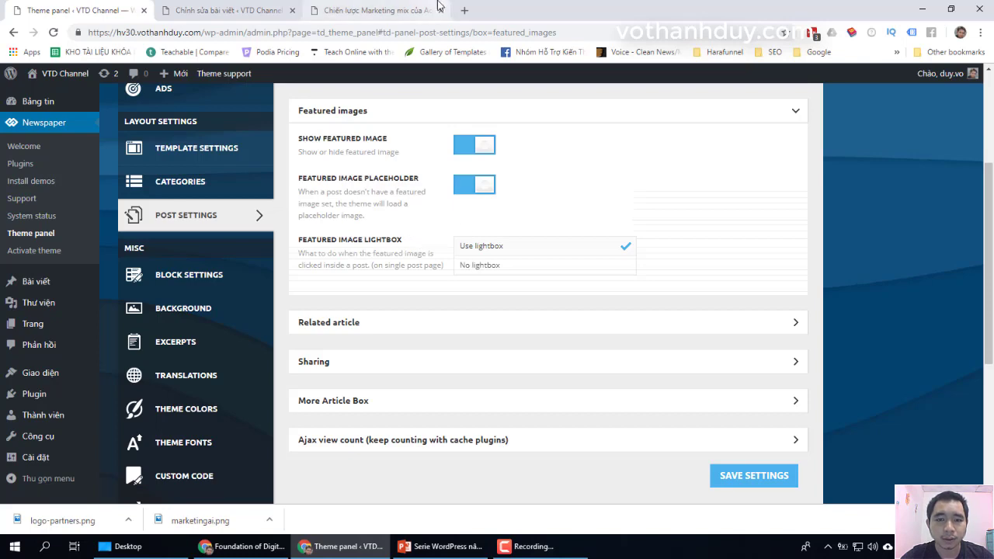
pyautogui.click(403, 4)
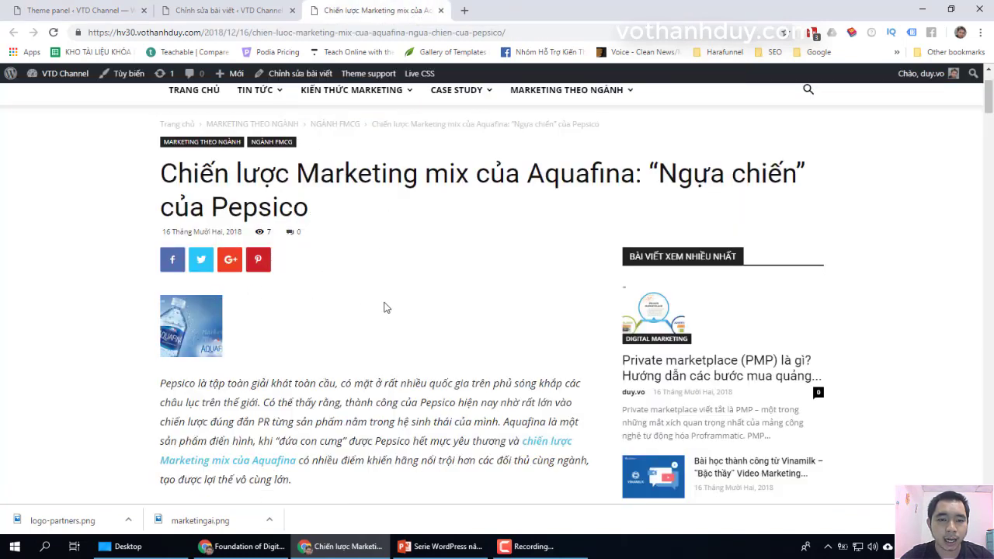
pyautogui.scroll(-4, 386, 309)
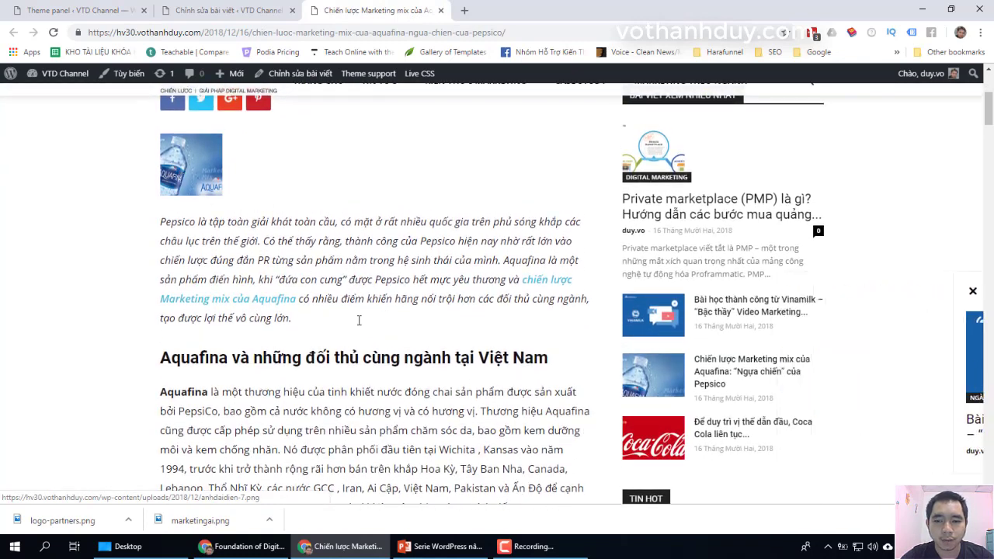
pyautogui.click(642, 260)
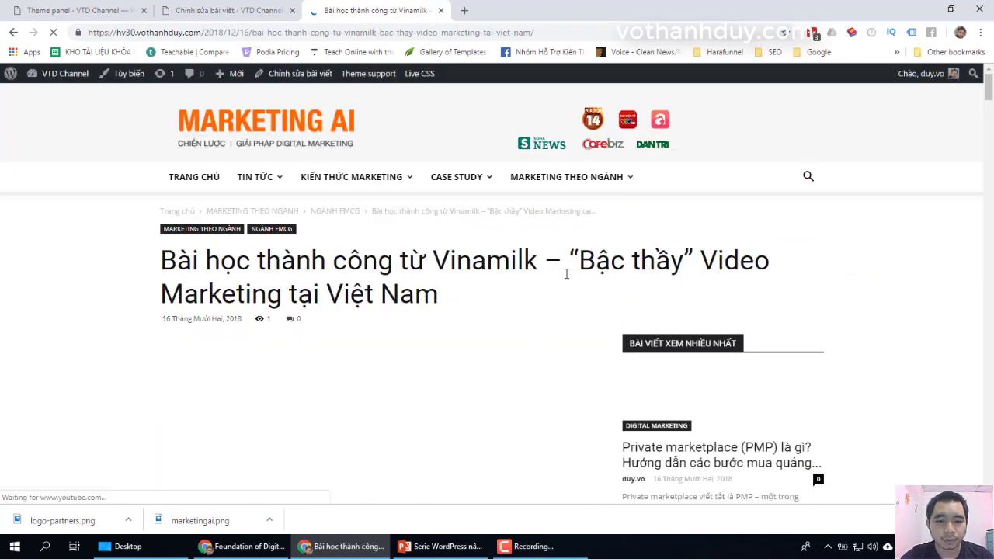
pyautogui.scroll(-3, 567, 273)
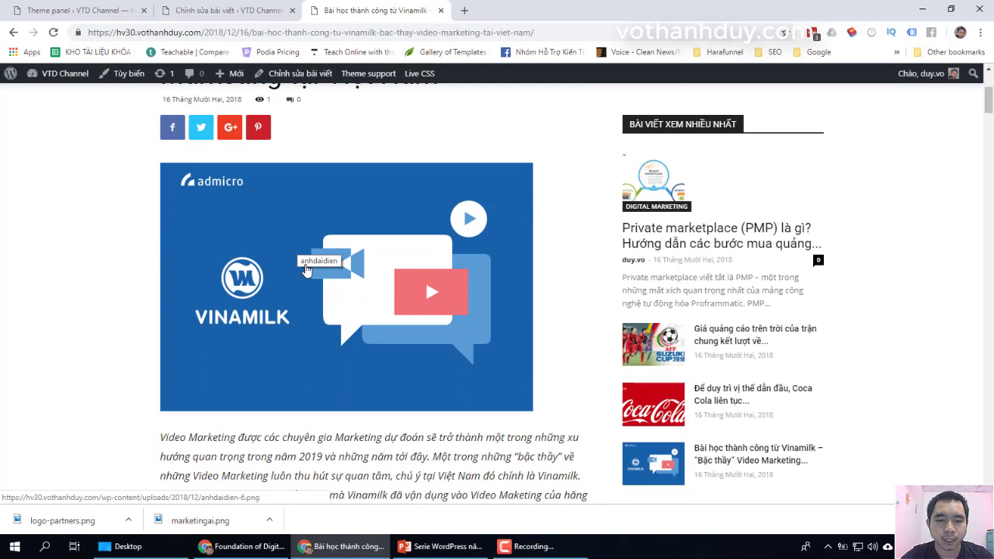
pyautogui.click(305, 268)
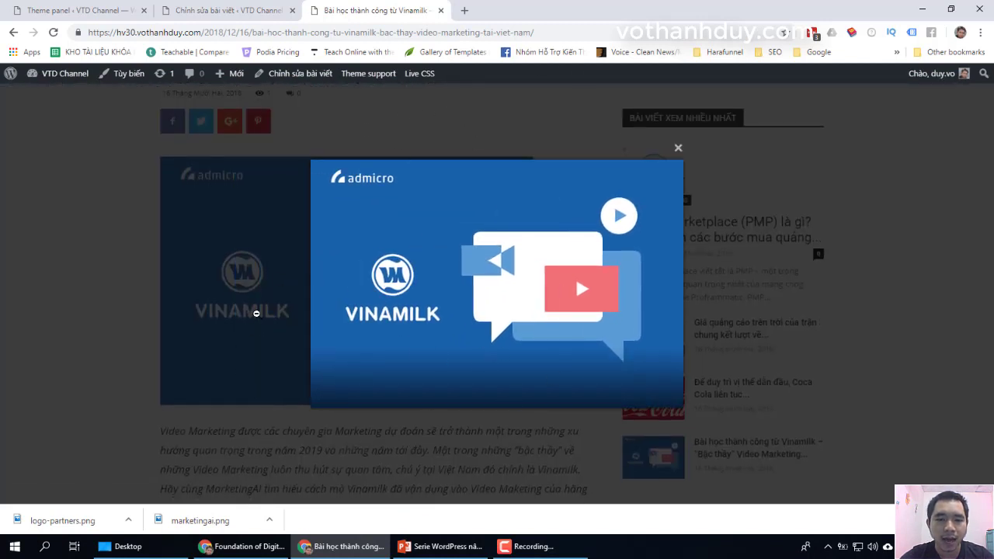
# Step: Set the featured image lightbox to No lightbox, save the theme settings and reload the Vinamilk post to check its featured image
pyautogui.click(73, 10)
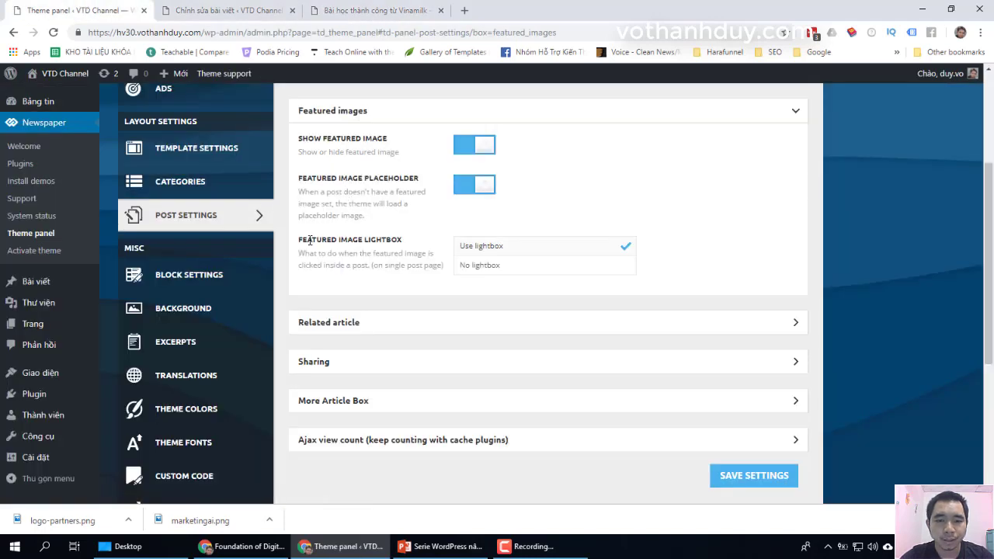
pyautogui.click(483, 267)
pyautogui.click(765, 480)
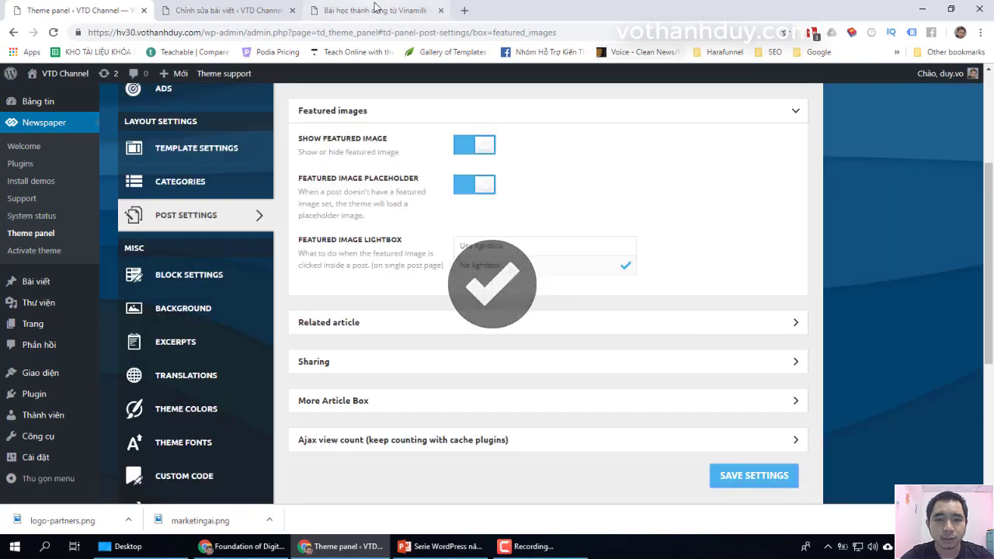
pyautogui.click(375, 8)
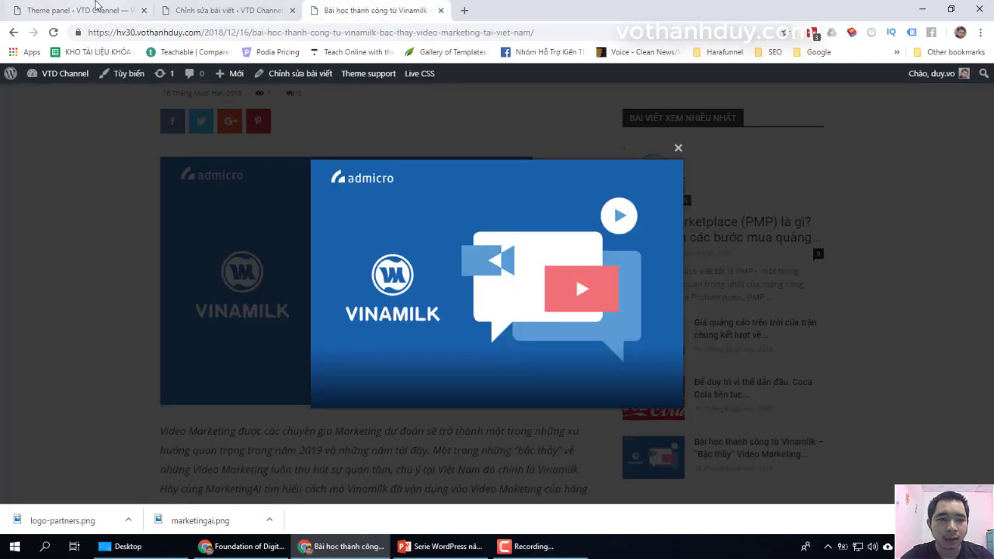
pyautogui.click(53, 32)
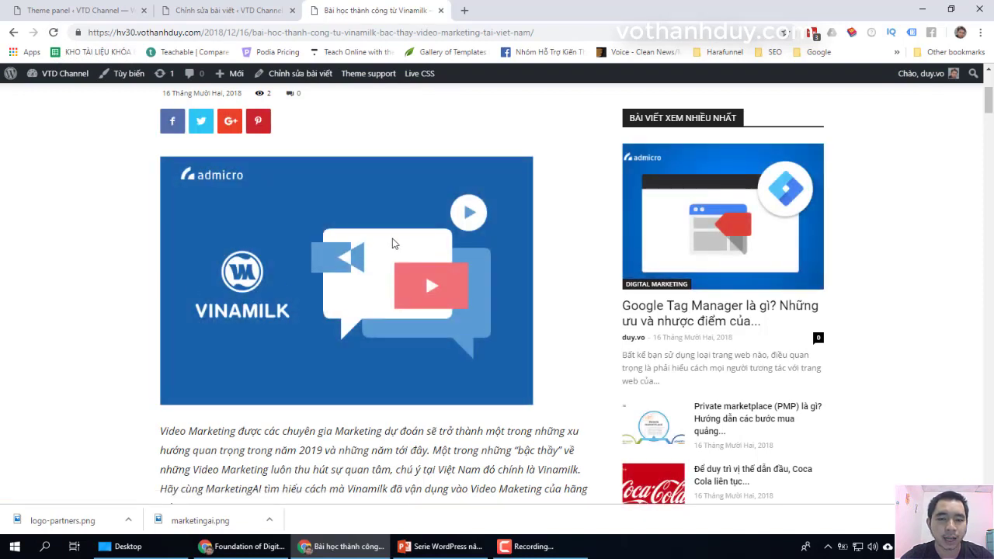
# Step: Switch the featured image lightbox back to Use lightbox in the theme panel and collapse the Featured images section
pyautogui.click(96, 9)
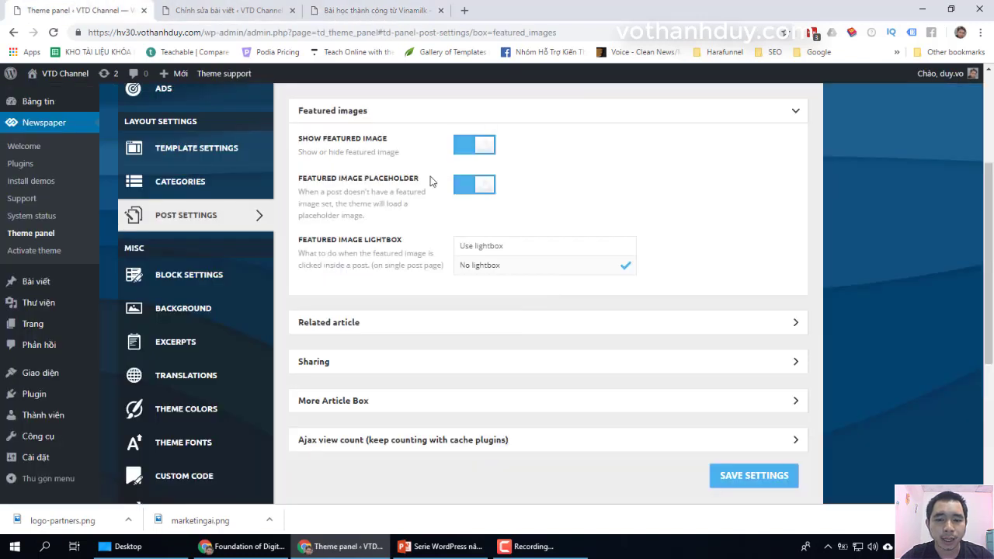
pyautogui.click(482, 247)
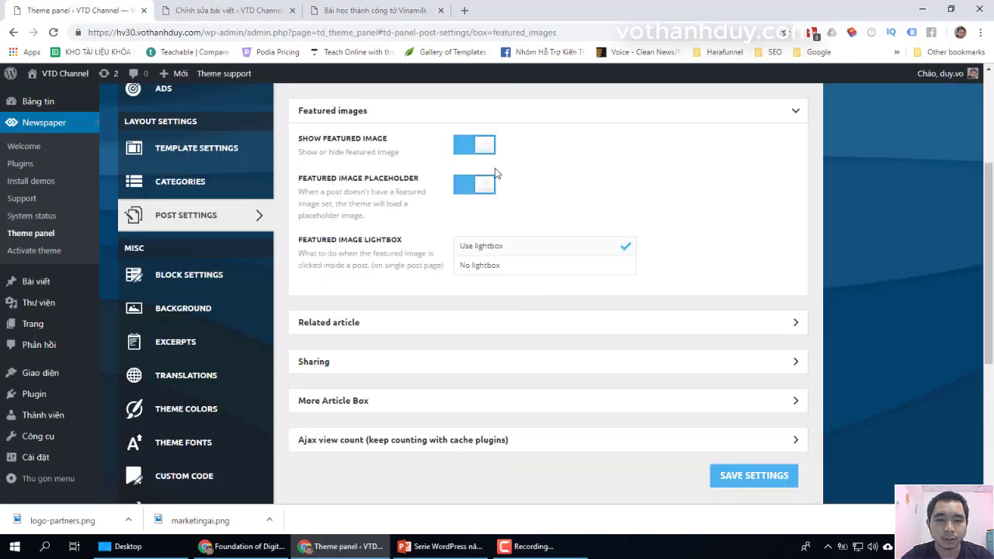
pyautogui.click(530, 120)
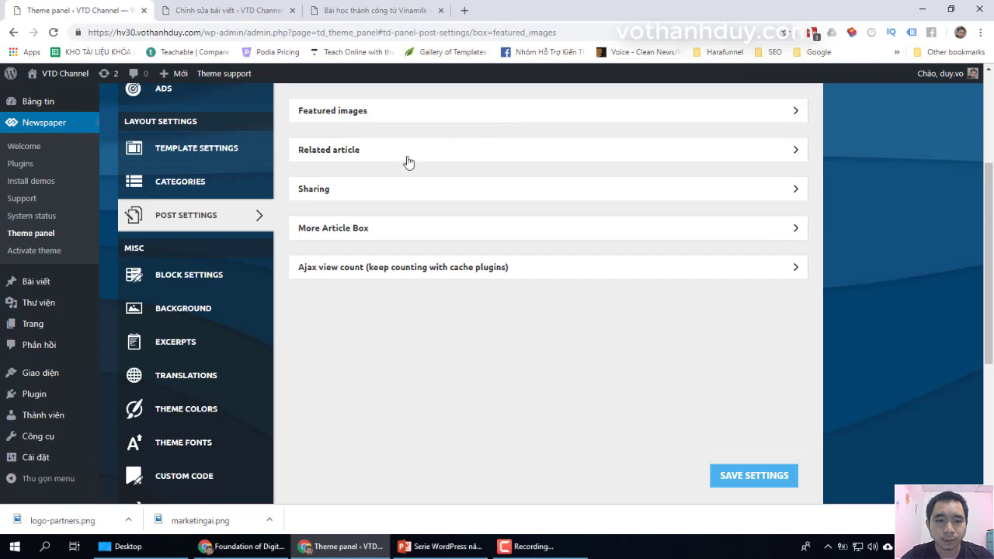
# Step: Examine the Related article settings for type and count, and compare them with the category structure and content of the Vinamilk post
pyautogui.click(318, 158)
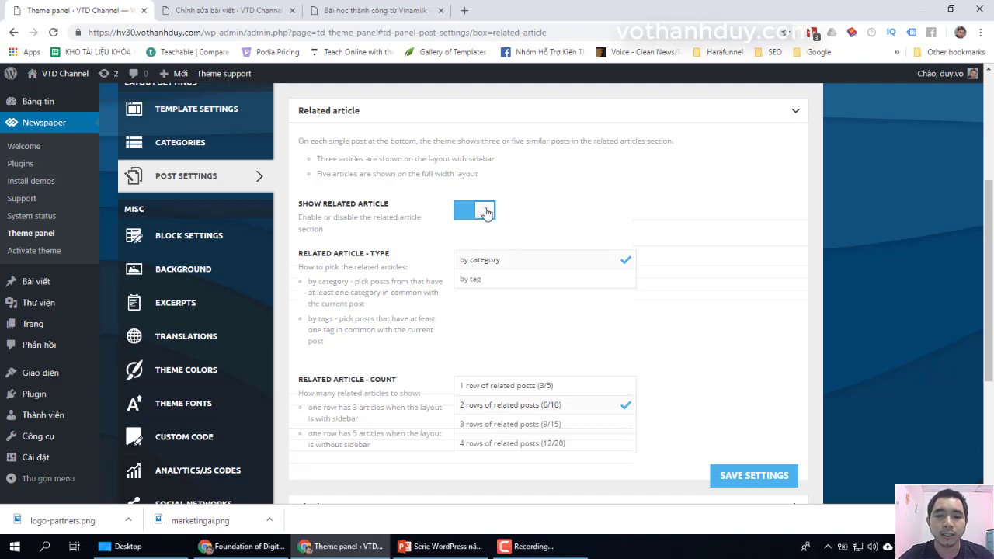
pyautogui.scroll(-1, 704, 271)
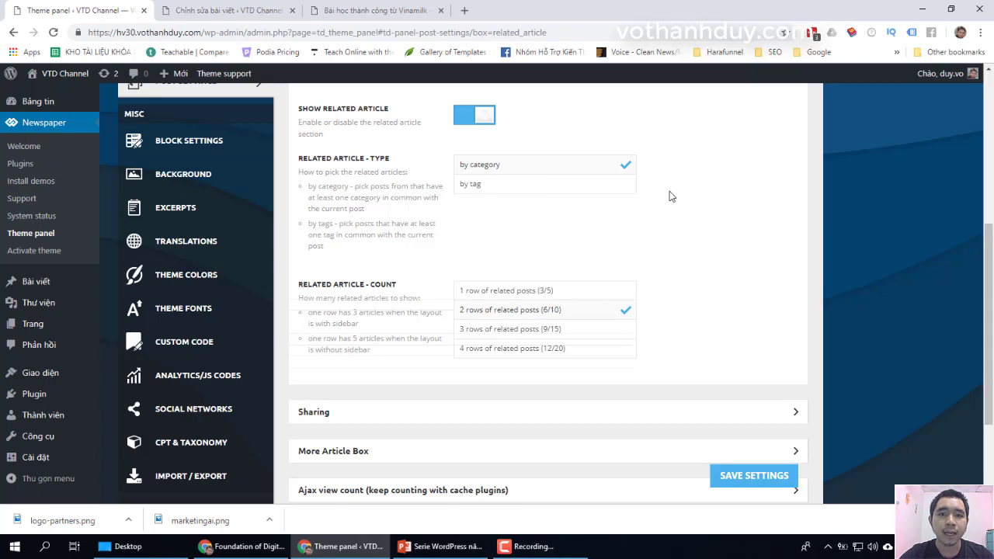
pyautogui.click(345, 10)
pyautogui.scroll(3, 378, 243)
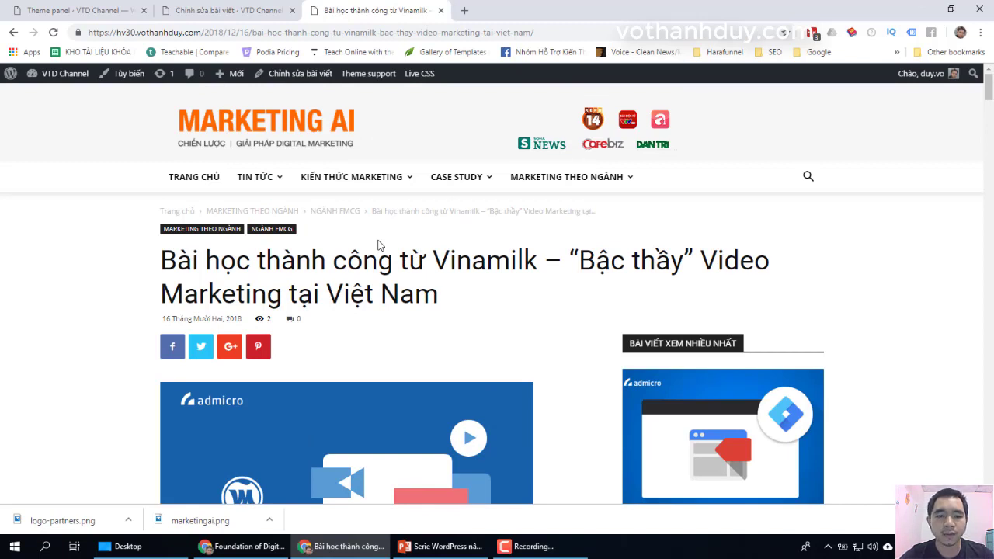
pyautogui.moveTo(365, 180)
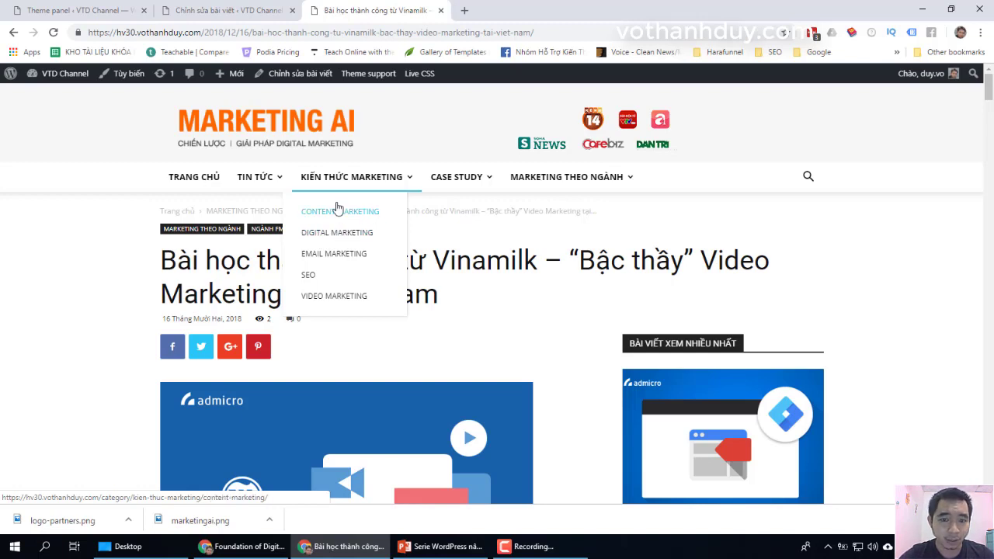
pyautogui.moveTo(264, 181)
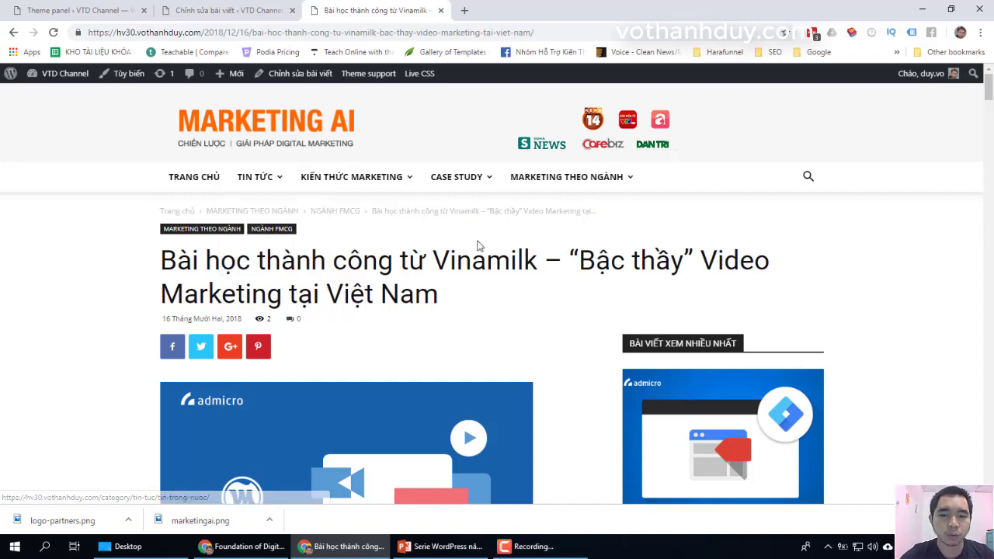
pyautogui.scroll(-10, 481, 241)
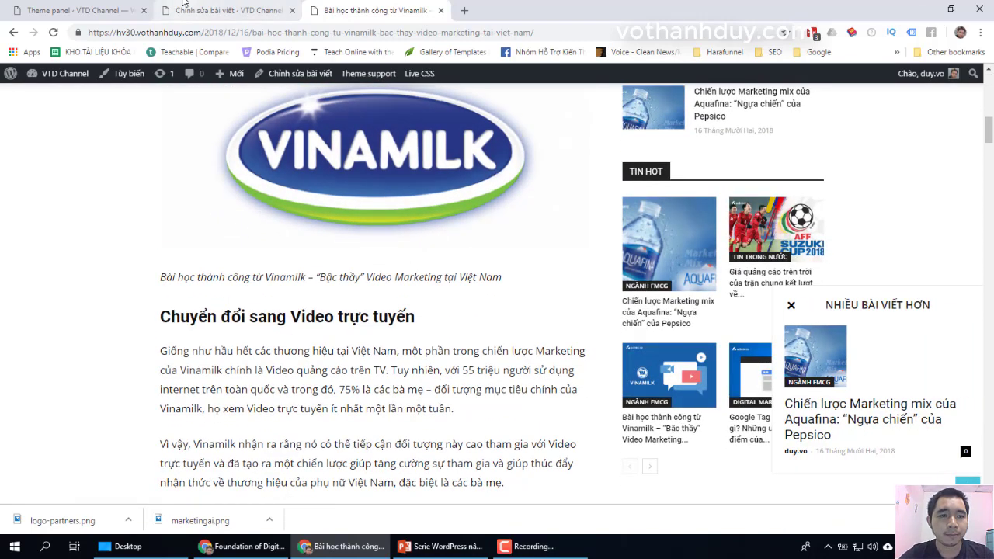
# Step: Expand the Sharing section in the theme panel and examine the matching share buttons under the Vinamilk post's title
pyautogui.click(117, 10)
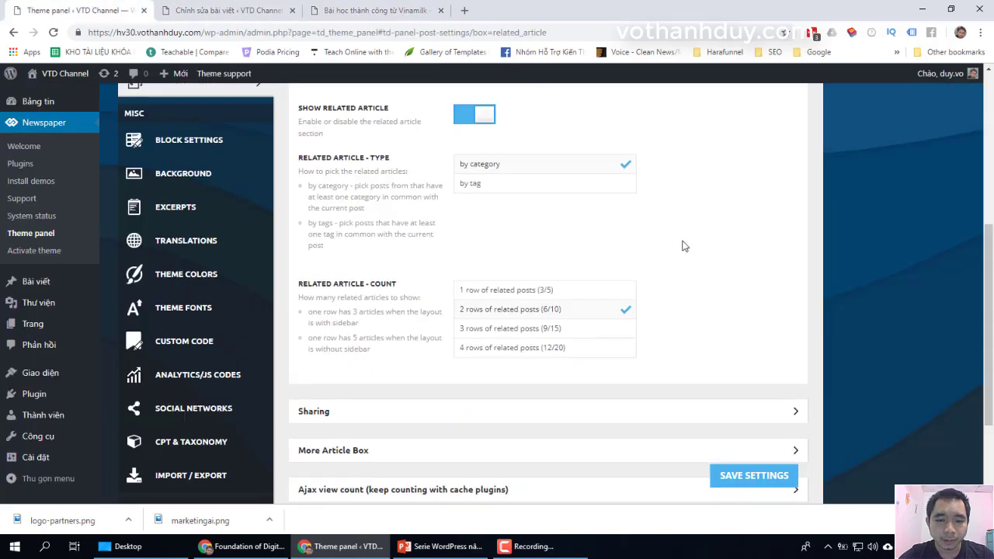
pyautogui.scroll(-2, 685, 245)
pyautogui.click(373, 265)
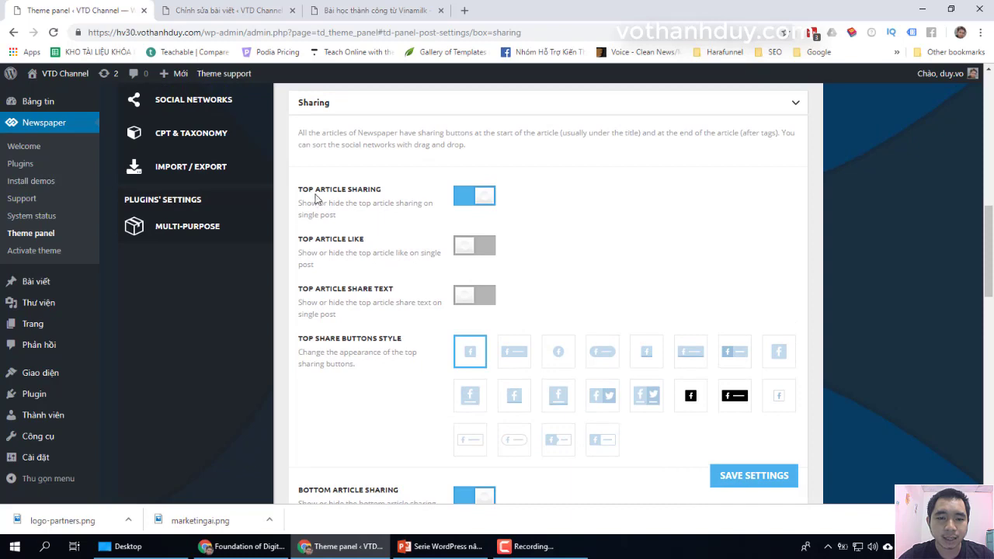
pyautogui.click(356, 10)
pyautogui.scroll(10, 384, 323)
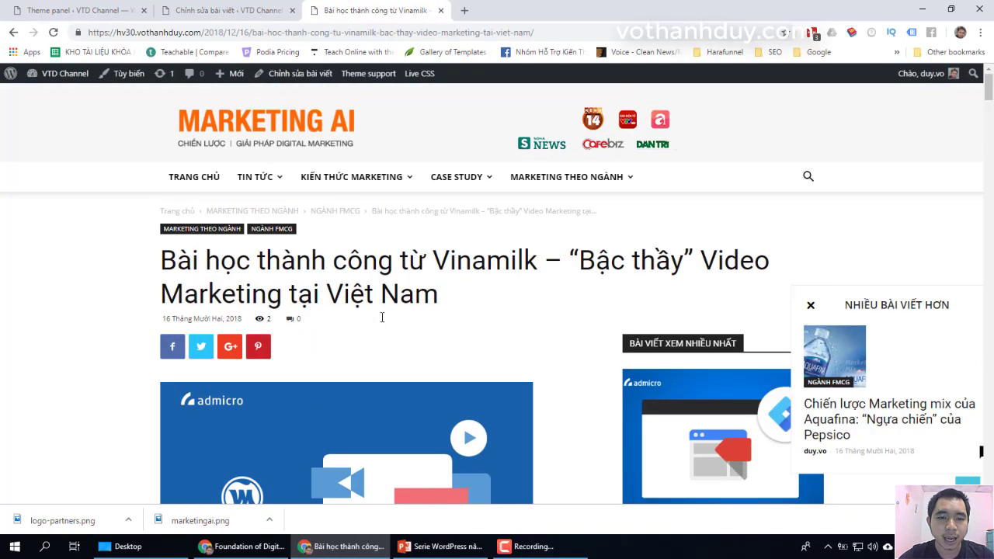
pyautogui.scroll(-1, 381, 323)
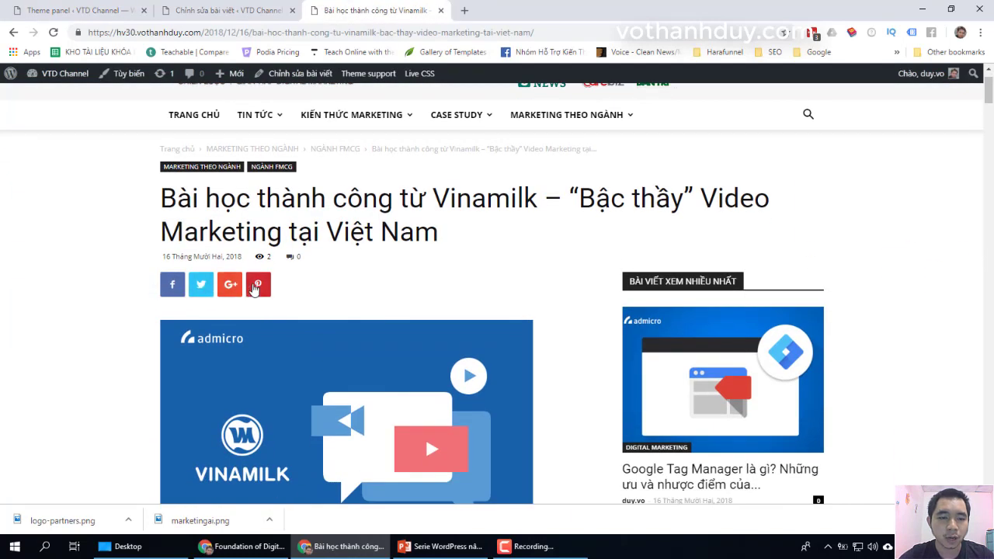
# Step: Enable Top Article Like in the Sharing settings, save the theme settings and reload the Vinamilk post
pyautogui.click(78, 10)
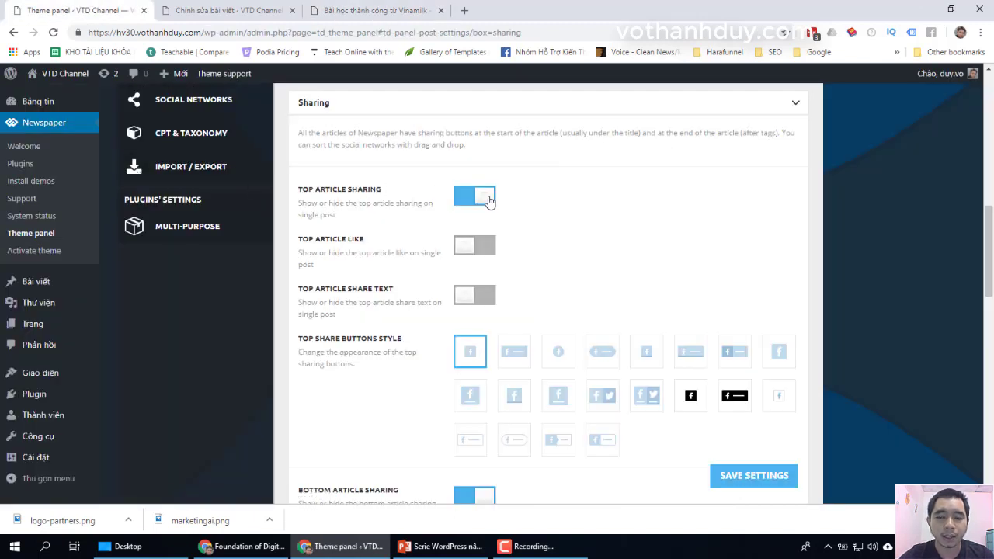
pyautogui.scroll(-1, 542, 224)
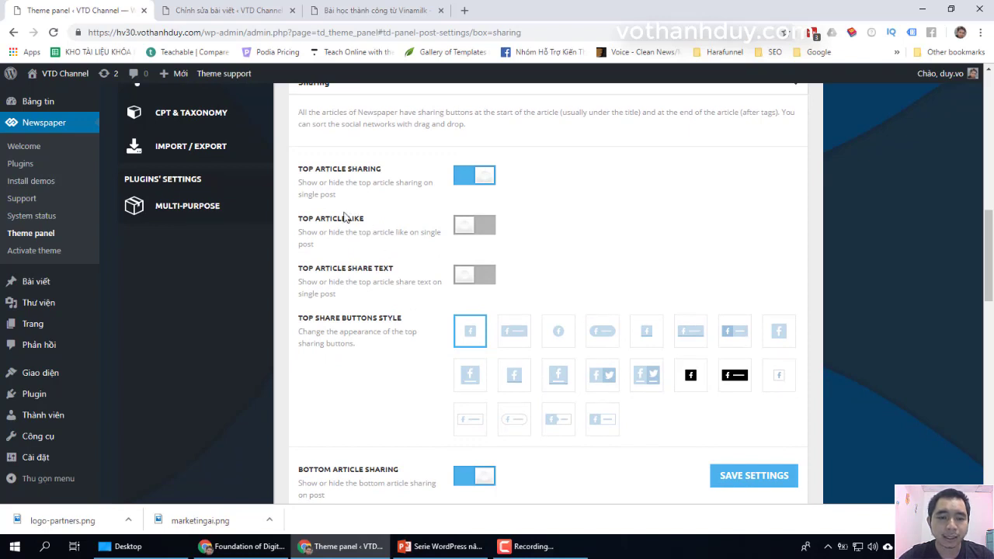
pyautogui.click(472, 226)
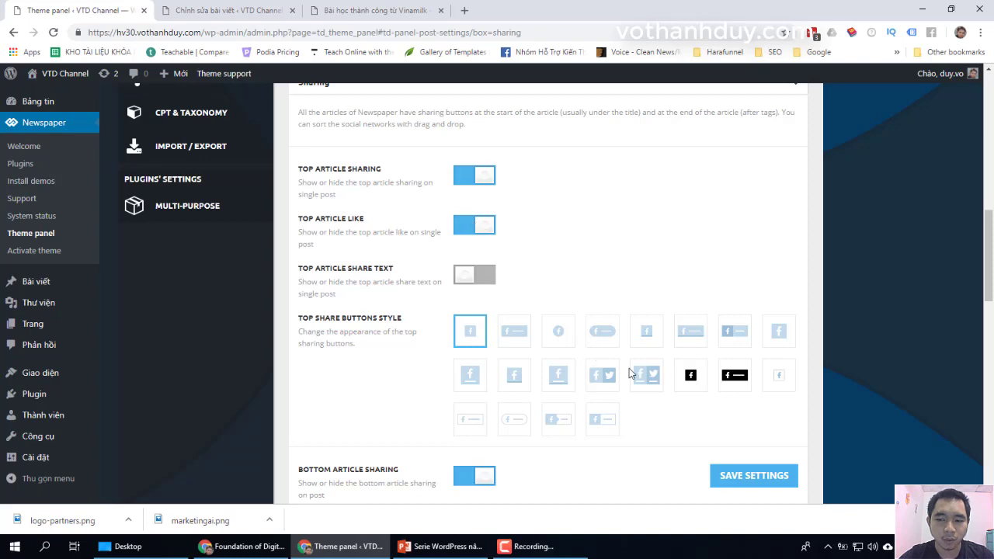
pyautogui.click(752, 475)
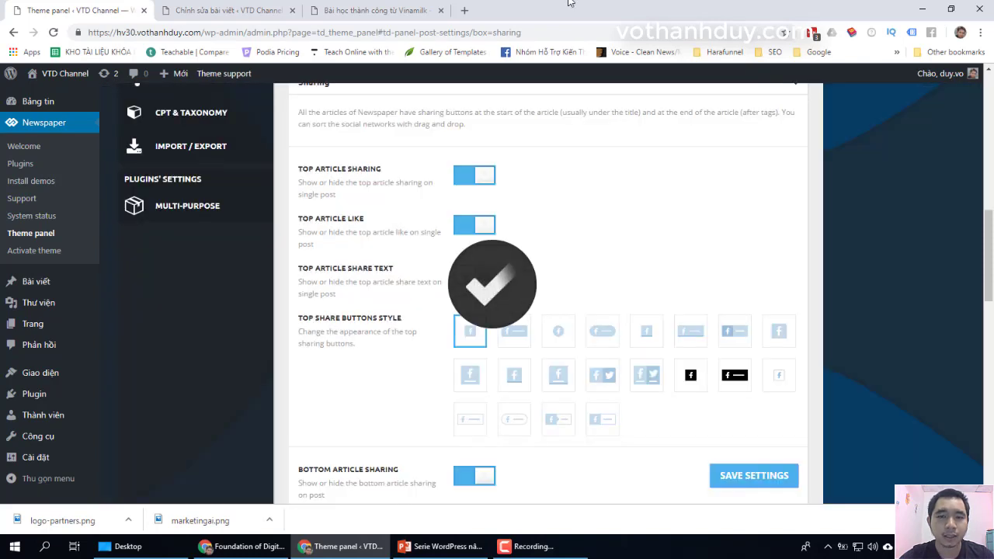
pyautogui.click(421, 9)
pyautogui.click(54, 32)
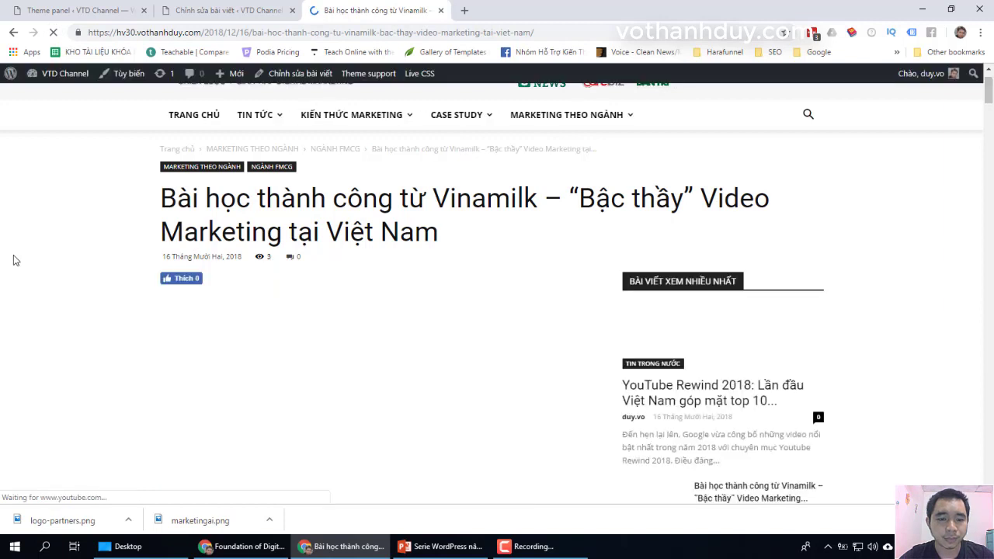
# Step: Test the Facebook like button under the Vinamilk post's title by liking, unliking and liking the post again
pyautogui.click(193, 280)
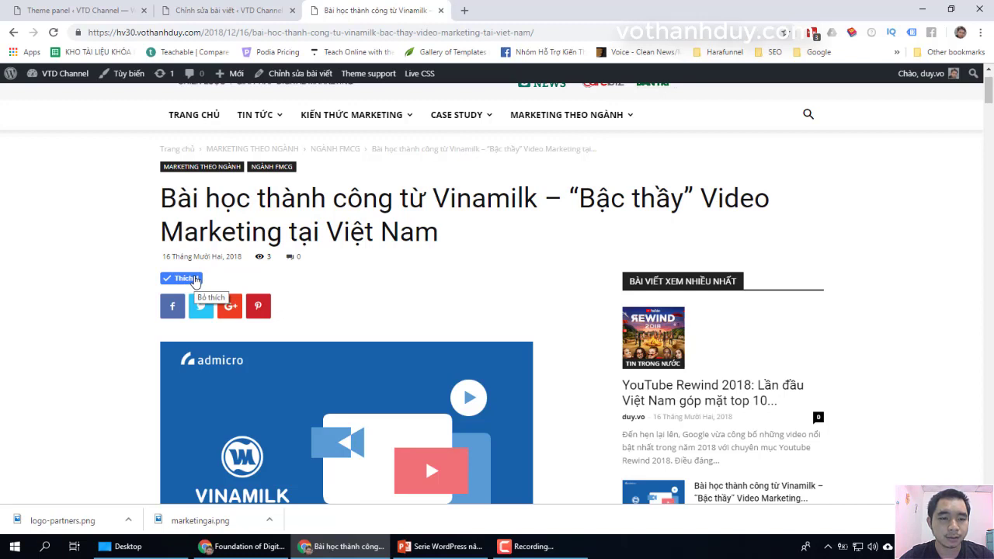
pyautogui.click(194, 281)
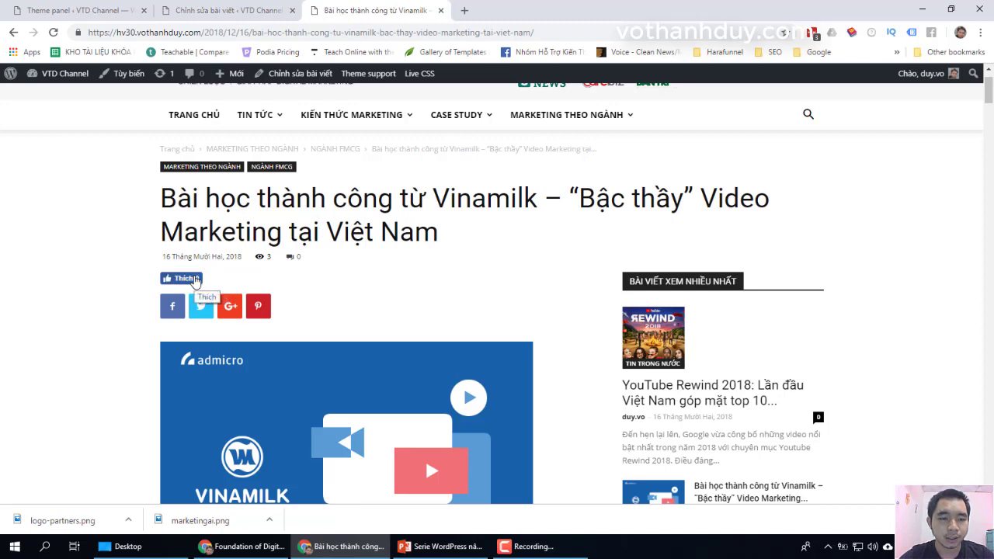
pyautogui.click(194, 281)
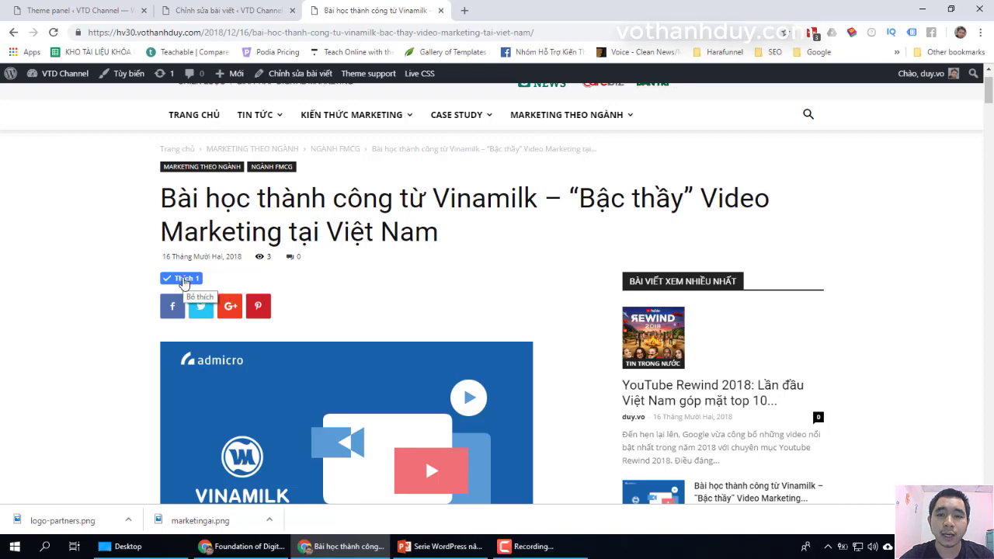
# Step: Open facebook.com in a new browser tab, go to the account's own profile and close the open chat window
pyautogui.click(464, 10)
pyautogui.write('facebook.com')
pyautogui.press('Return')
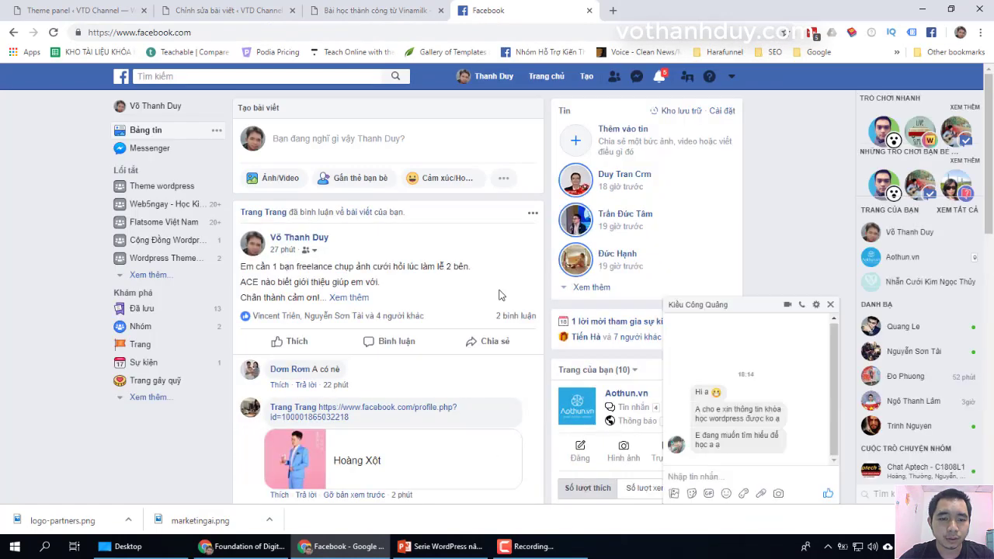
pyautogui.scroll(-2, 500, 295)
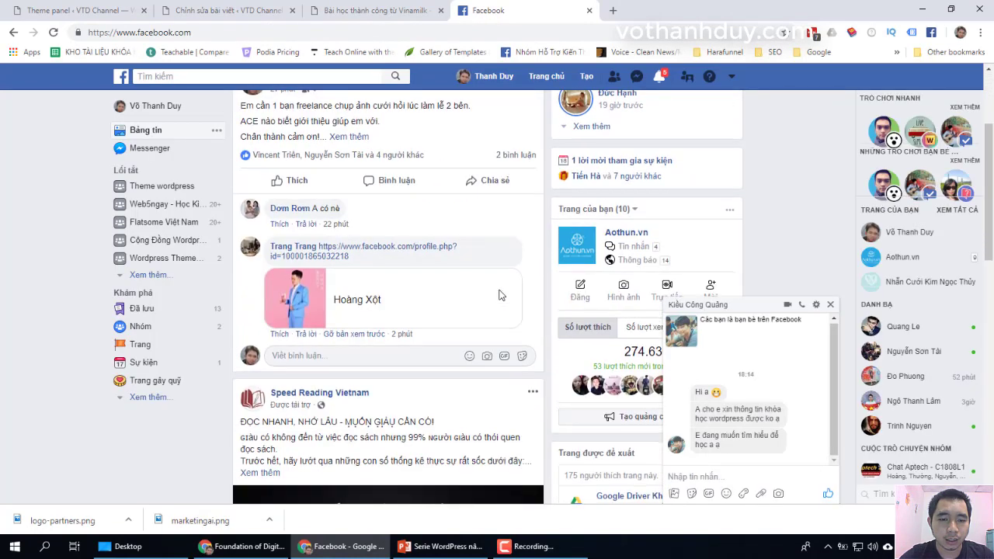
pyautogui.scroll(1, 501, 295)
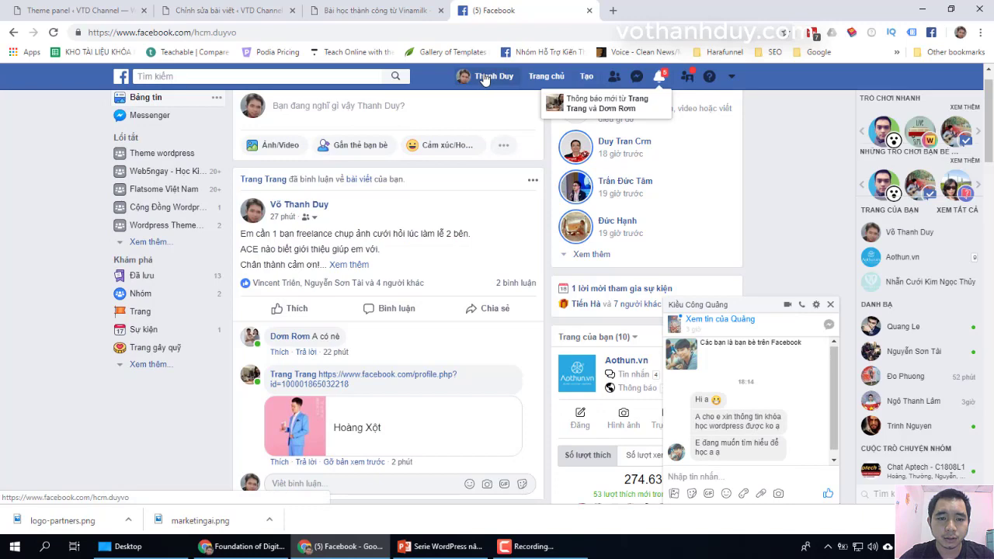
pyautogui.click(485, 80)
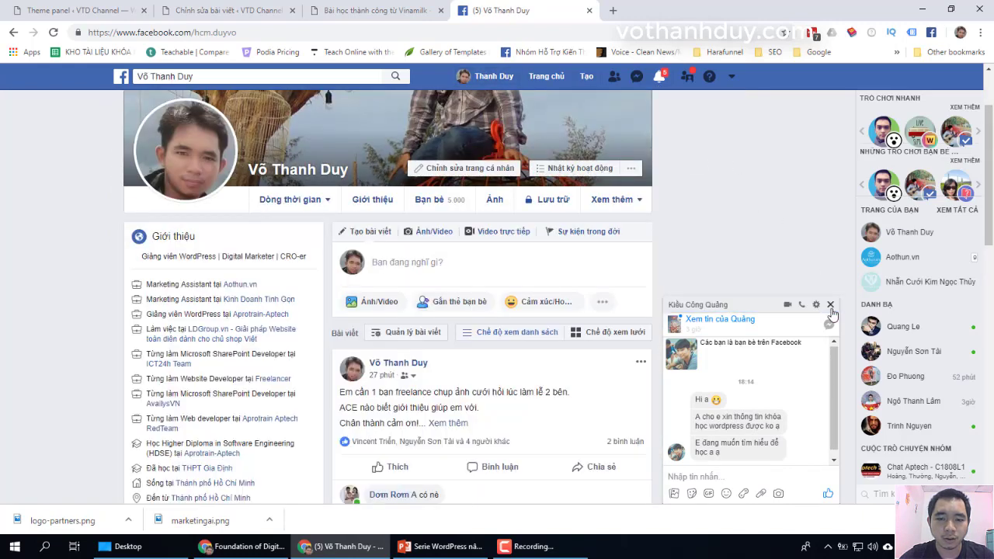
pyautogui.click(830, 306)
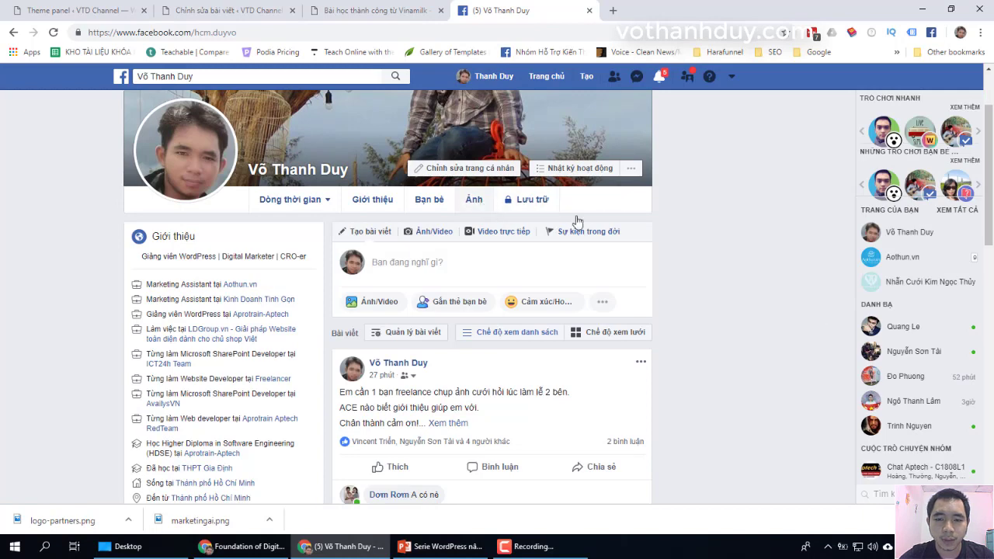
# Step: Examine the profile's activity log and timeline review for the like, then return to the Vinamilk post
pyautogui.scroll(-1, 681, 240)
pyautogui.click(568, 154)
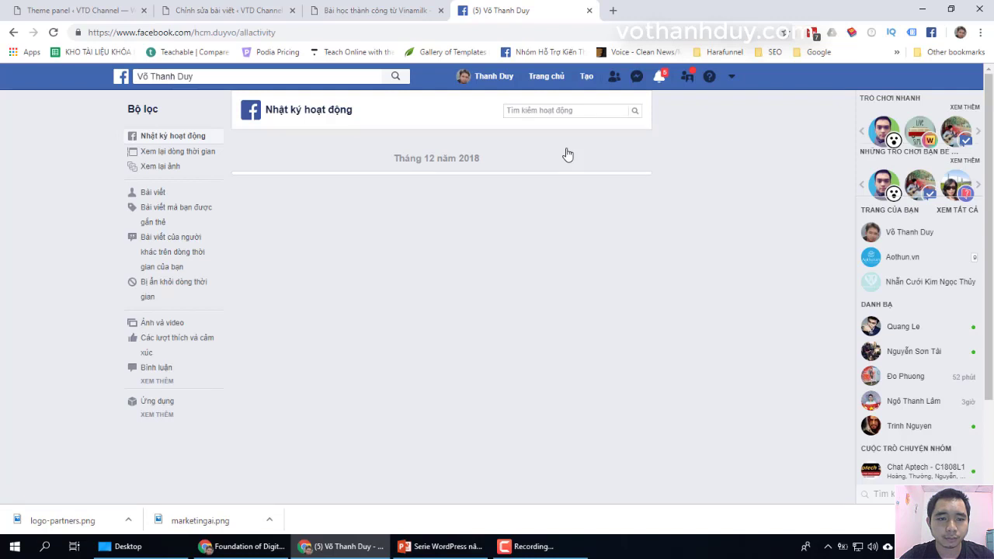
pyautogui.click(169, 155)
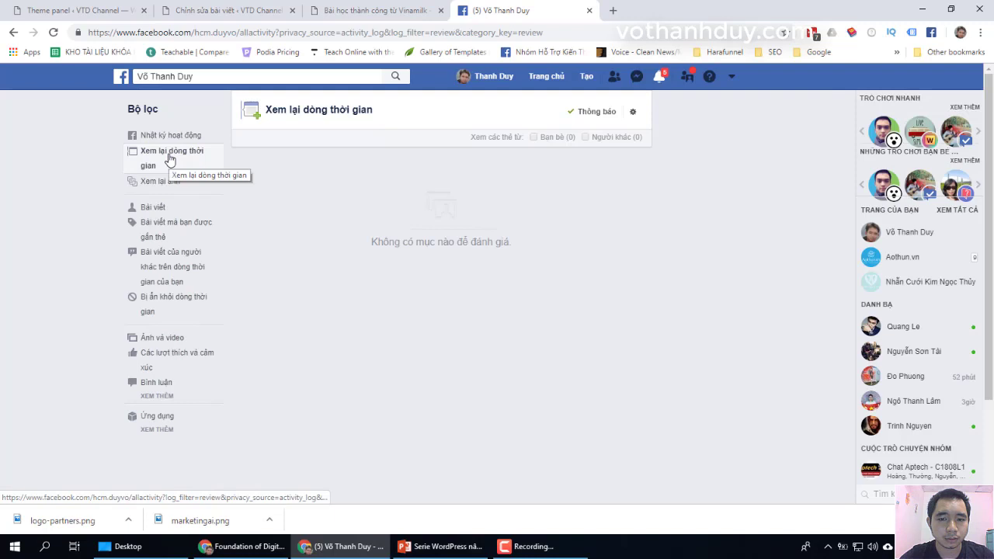
pyautogui.click(169, 136)
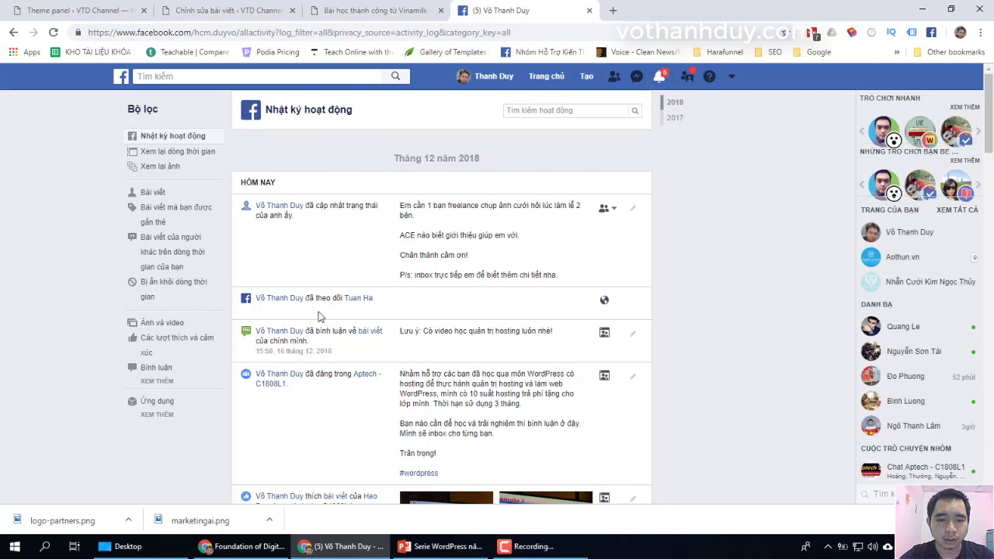
pyautogui.click(486, 76)
pyautogui.click(226, 5)
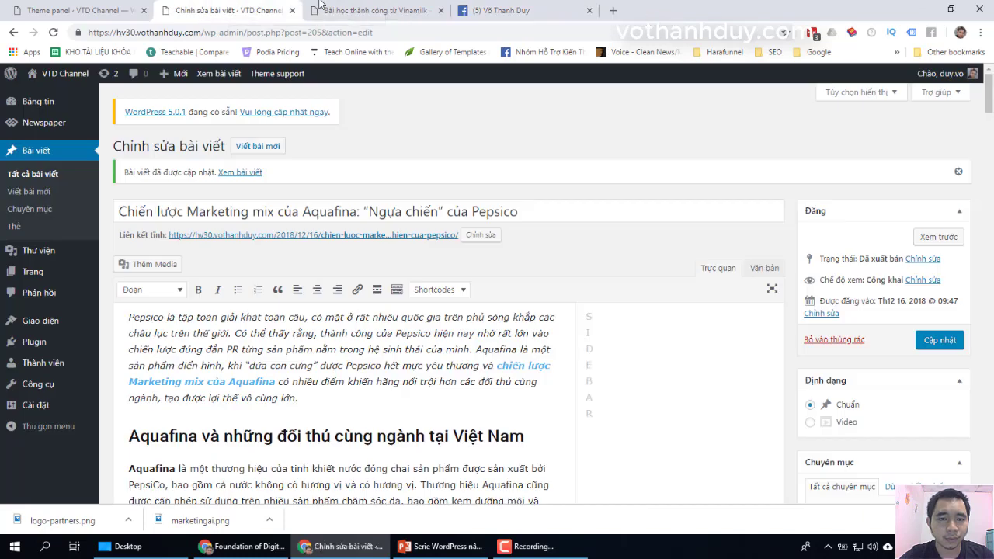
pyautogui.click(373, 10)
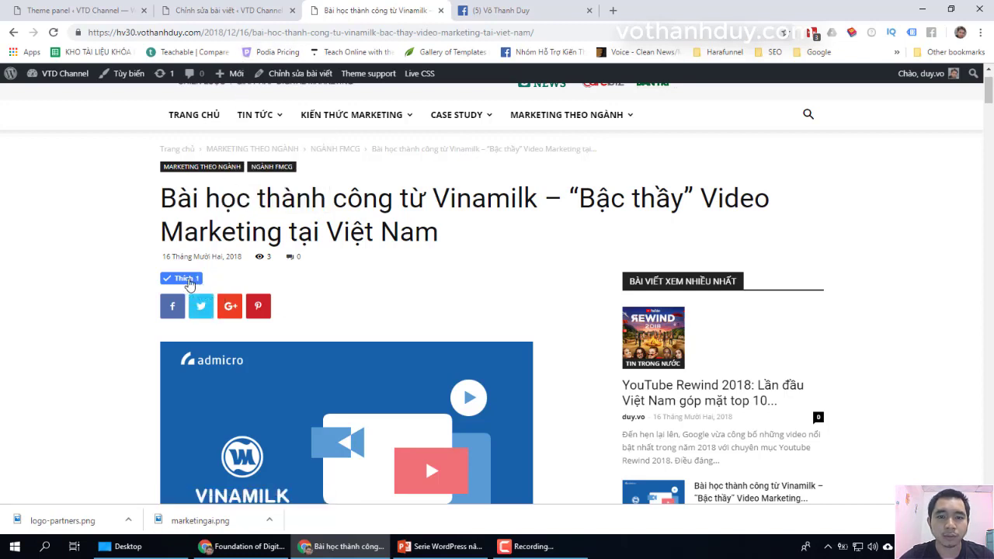
# Step: Open the Vinamilk post's copied address in an incognito window and check its Facebook like button
pyautogui.click(259, 28)
pyautogui.hotkey('ctrl', 'c')
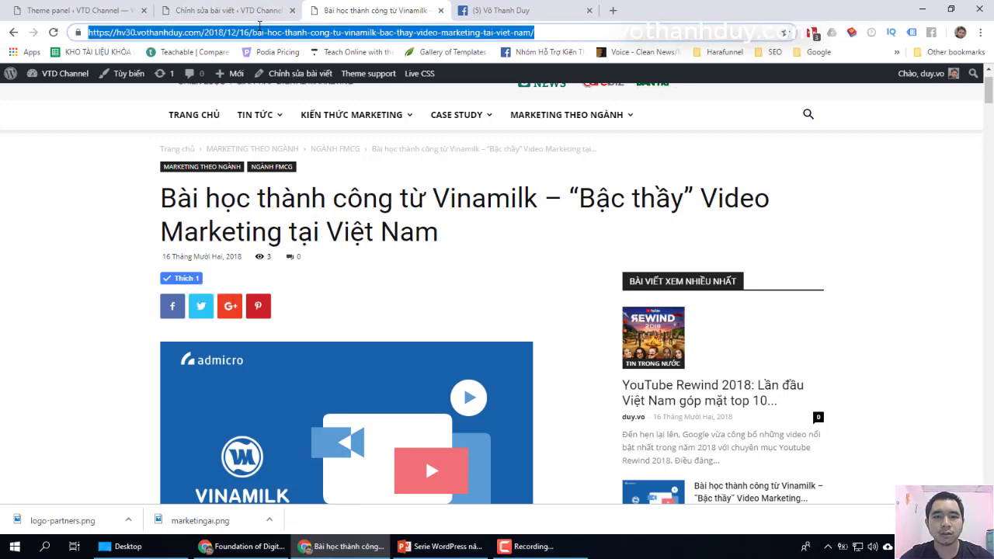
pyautogui.click(980, 31)
pyautogui.click(923, 108)
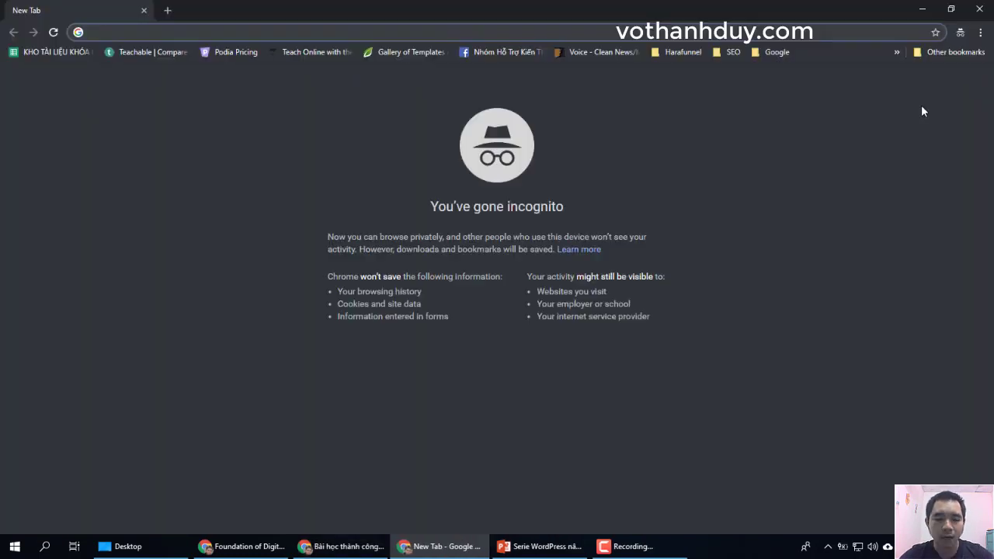
pyautogui.hotkey('ctrl', 'v')
pyautogui.press('Return')
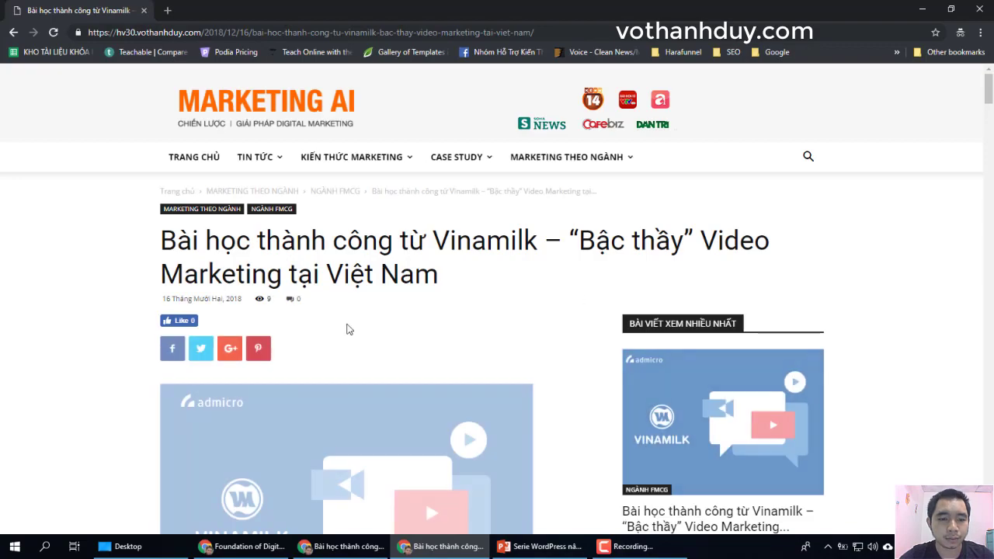
pyautogui.scroll(-5, 348, 329)
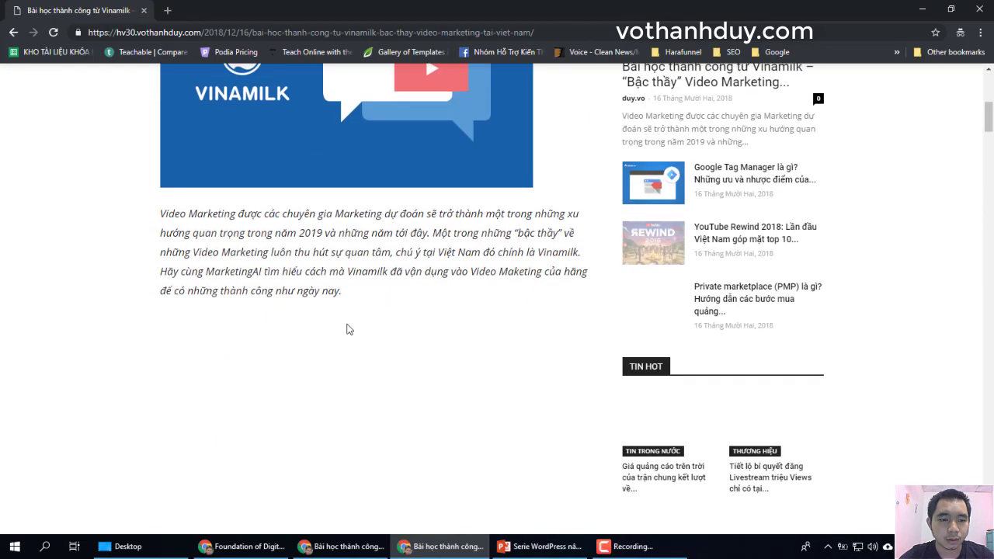
pyautogui.scroll(5, 348, 330)
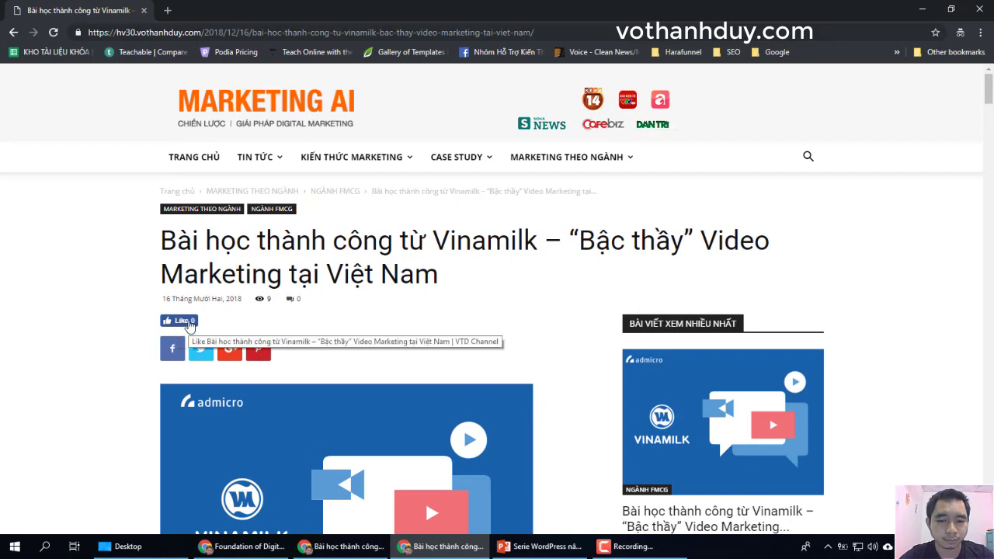
# Step: Reload the Vinamilk post in the regular window, like it through Facebook, and reload the incognito copy to compare the like count
pyautogui.hotkey('alt', 'Tab')
pyautogui.click(189, 280)
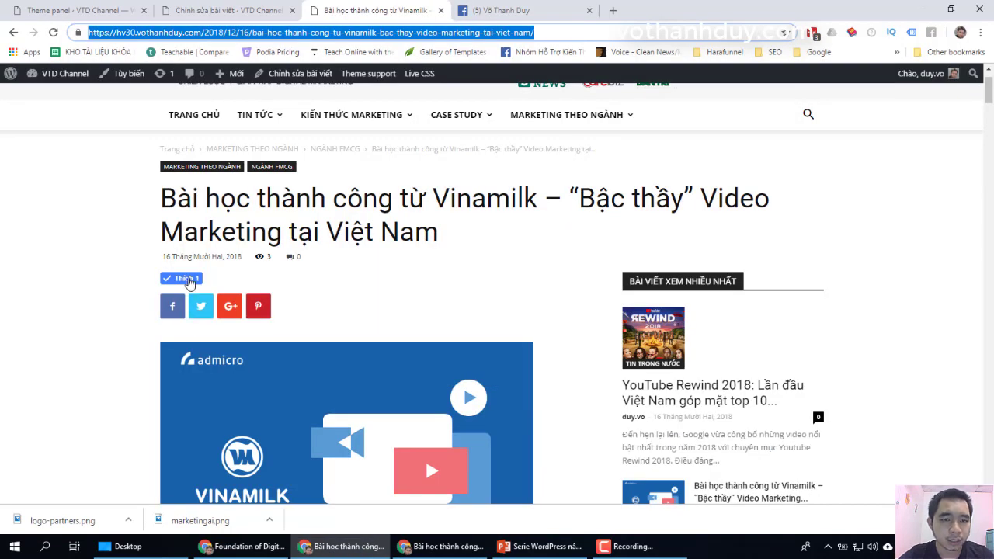
pyautogui.press('F5')
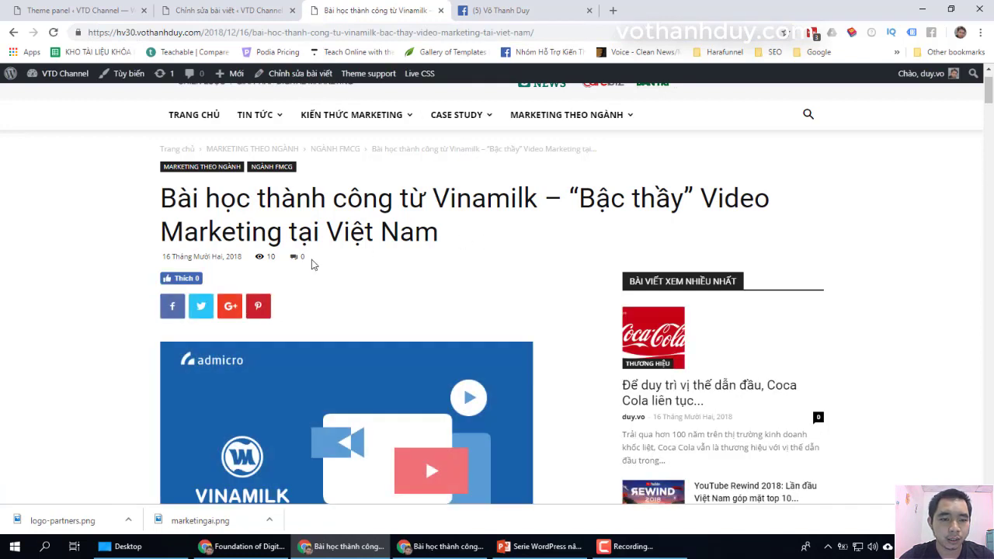
pyautogui.click(183, 278)
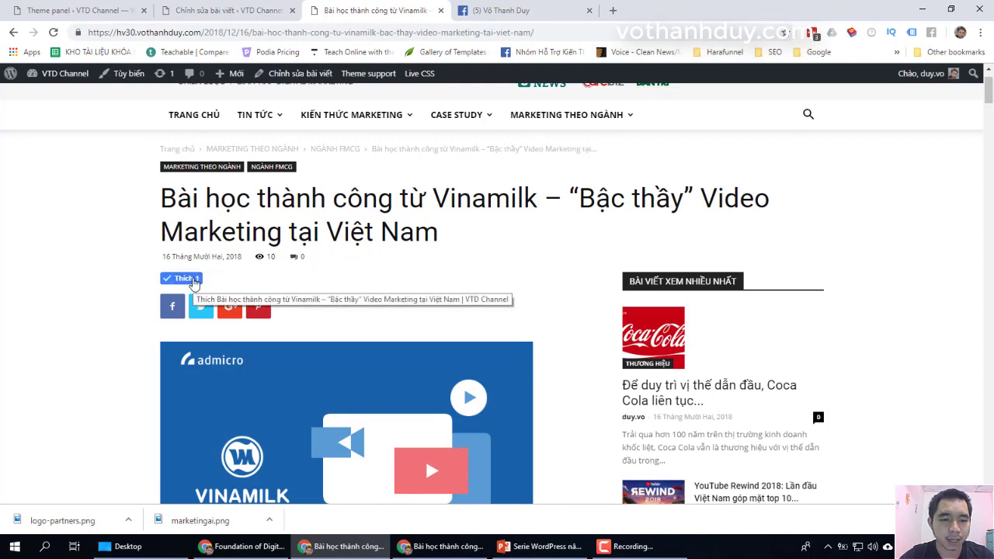
pyautogui.hotkey('alt', 'Tab')
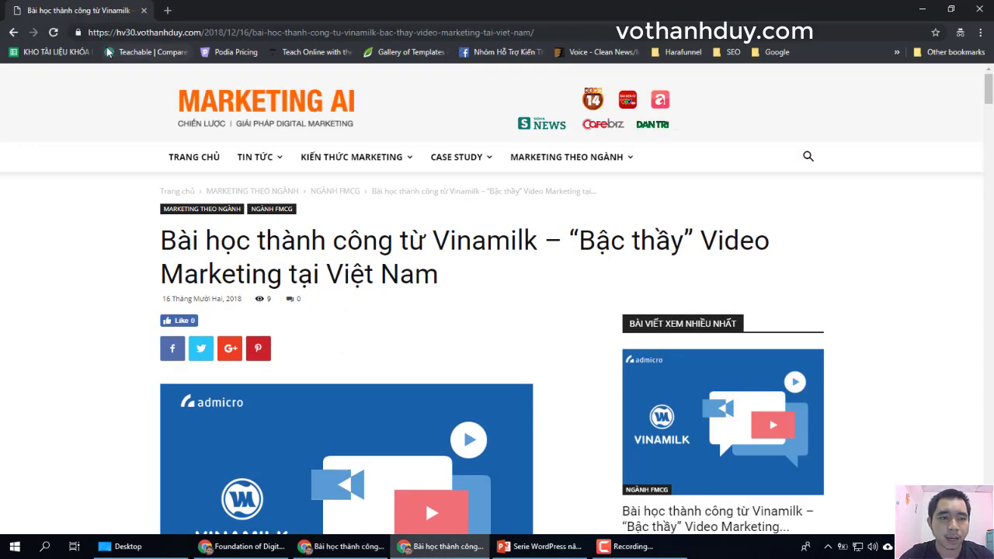
pyautogui.click(53, 32)
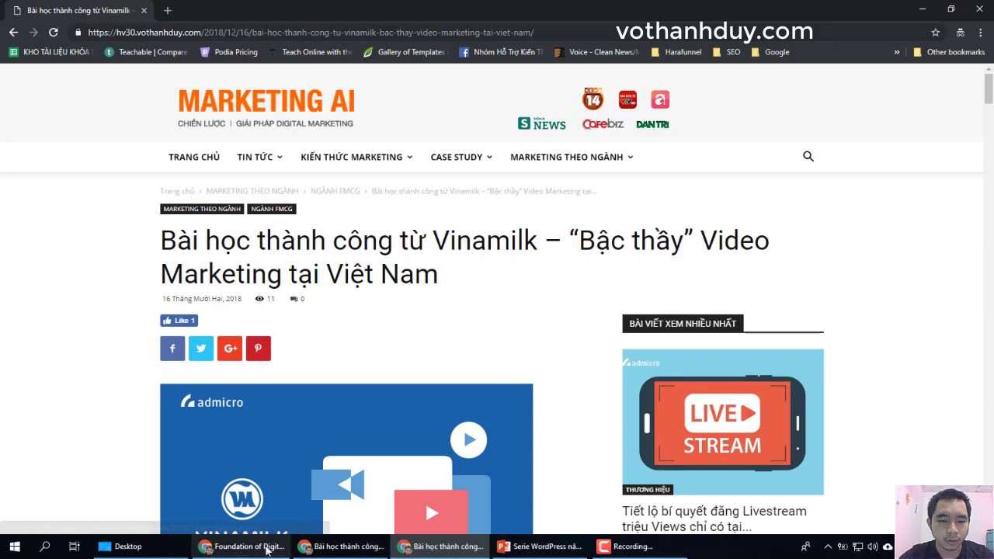
# Step: Delete the Vinamilk post's like entry from the Facebook profile's activity log and return to the post
pyautogui.click(347, 546)
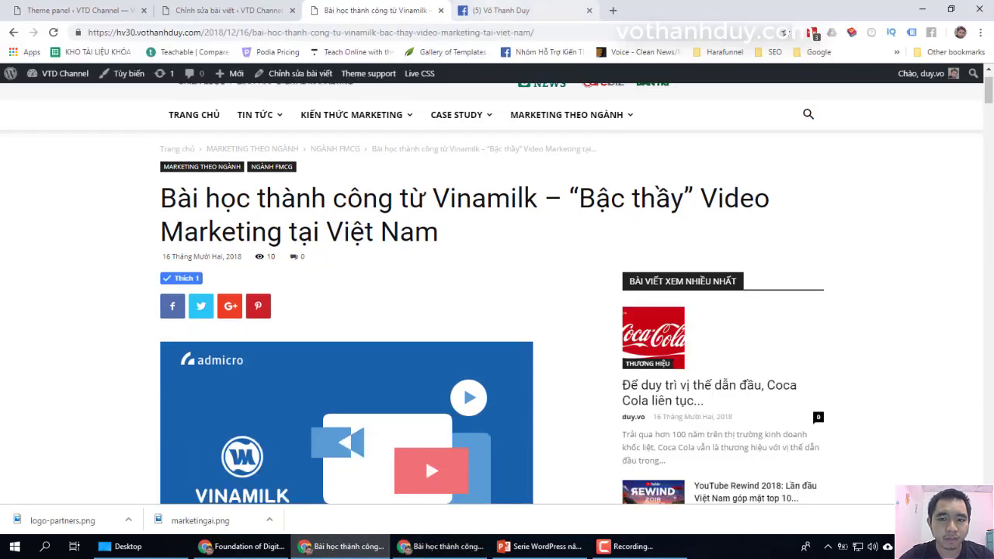
pyautogui.click(518, 10)
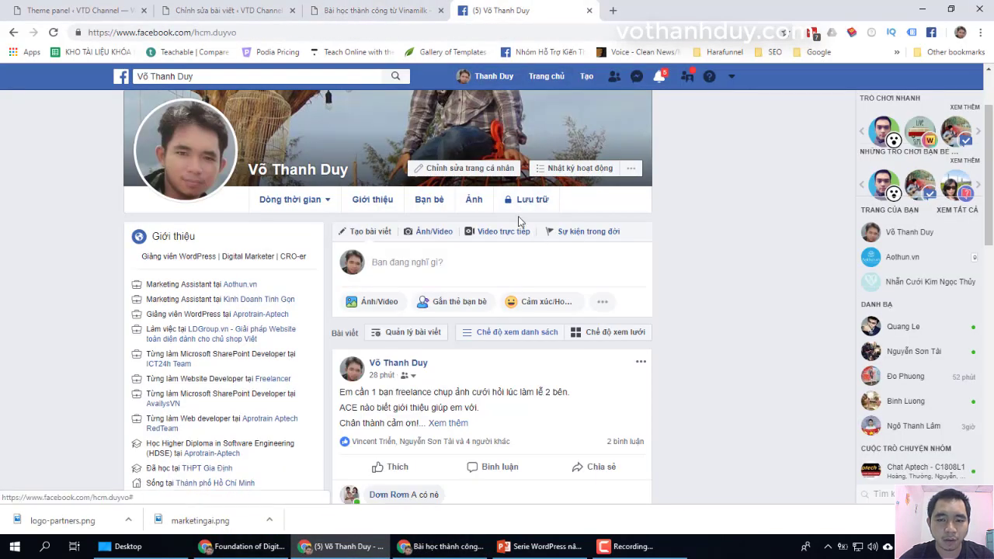
pyautogui.click(582, 171)
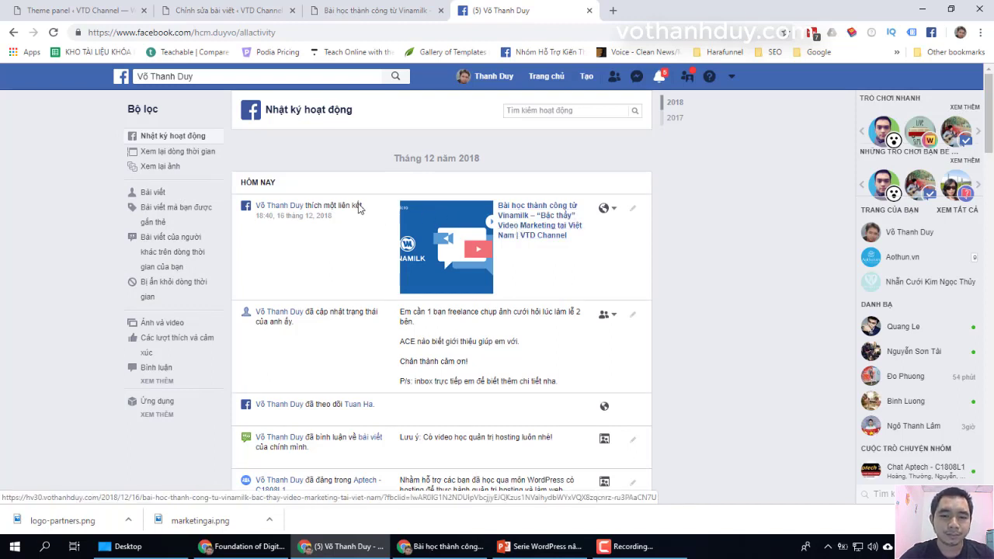
pyautogui.click(634, 212)
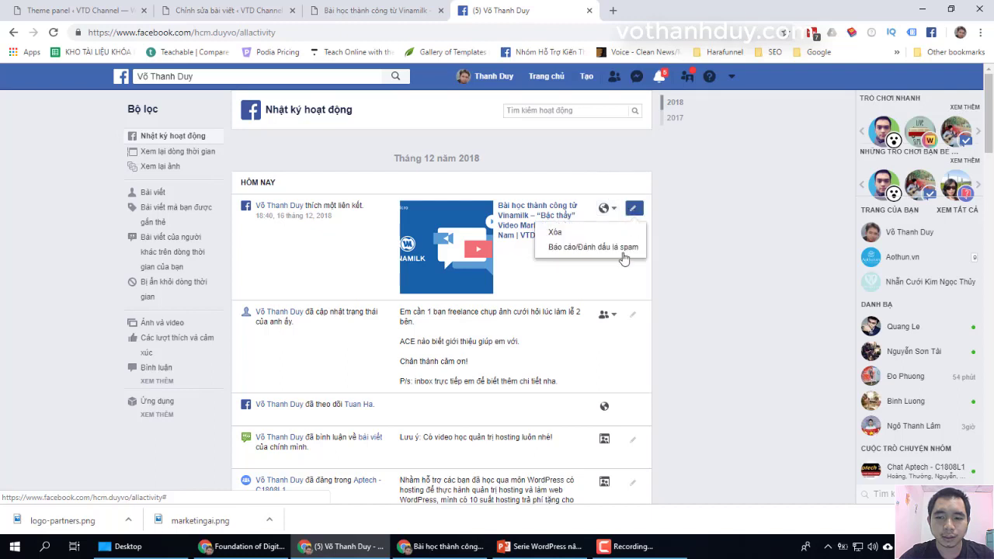
pyautogui.click(608, 229)
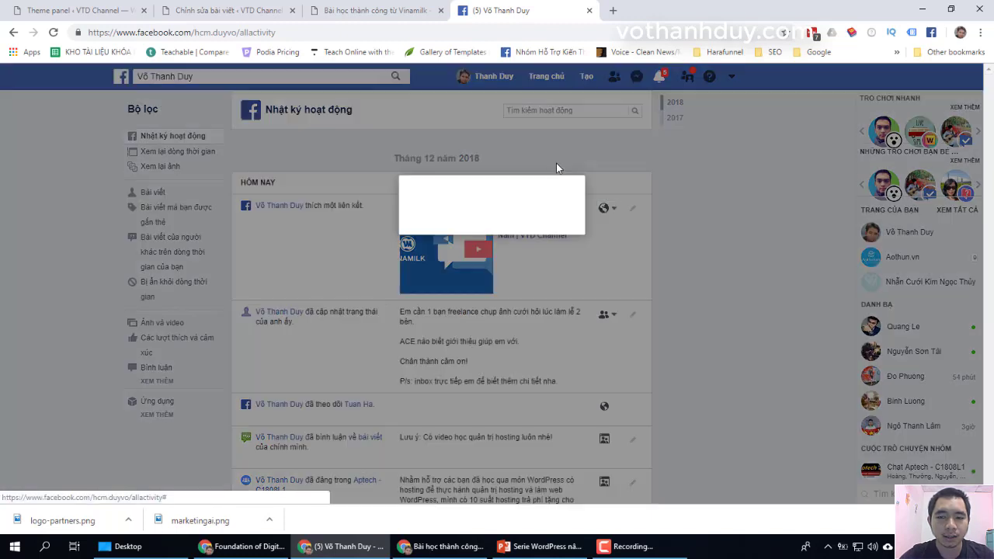
pyautogui.click(609, 262)
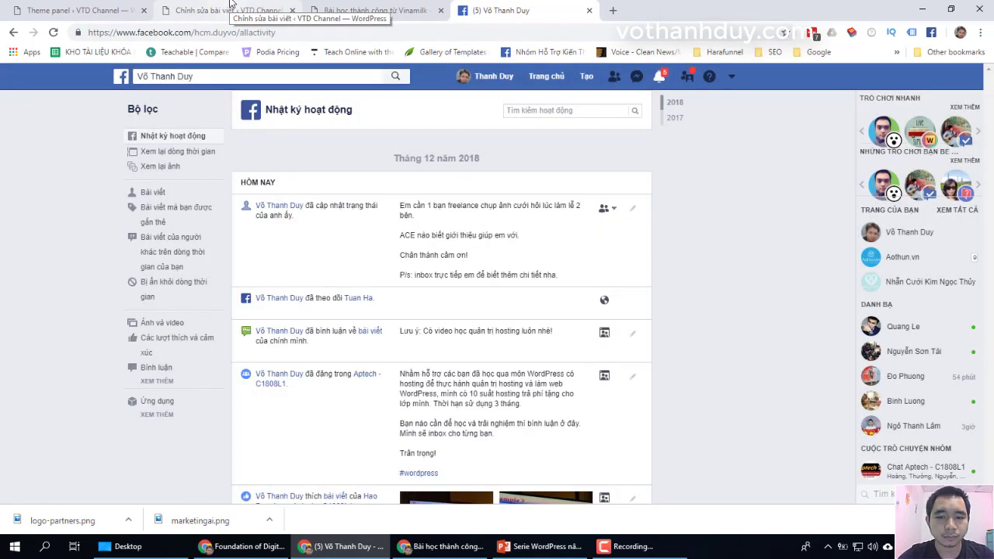
pyautogui.click(230, 7)
pyautogui.click(348, 10)
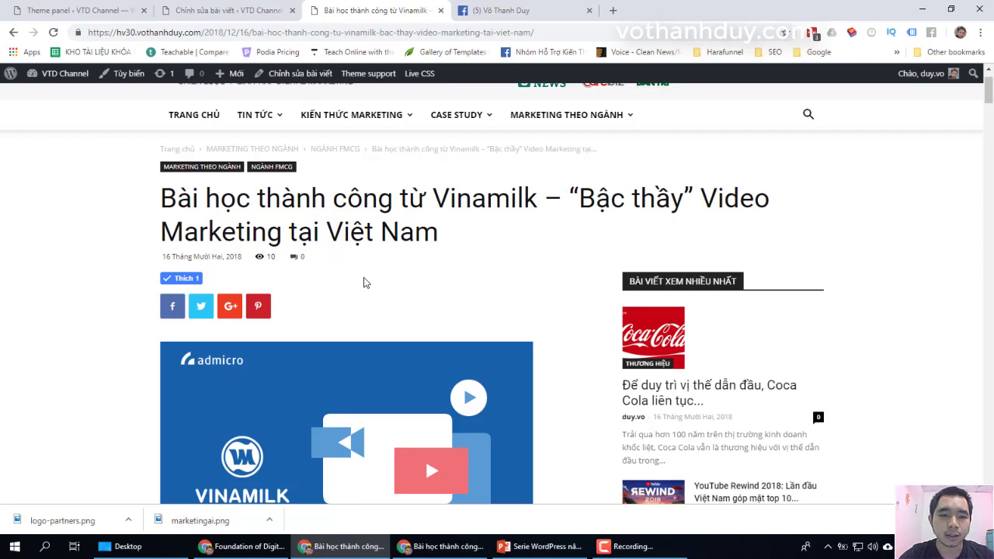
pyautogui.scroll(-5, 363, 278)
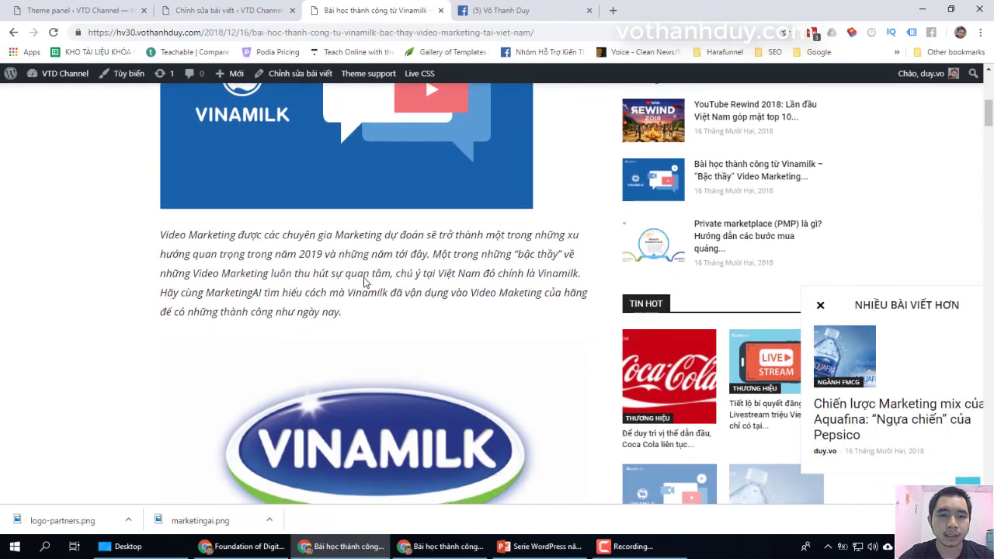
# Step: Enable Top Article Share Text in the Sharing settings, save the theme settings and reload the Vinamilk post, closing Facebook
pyautogui.click(97, 11)
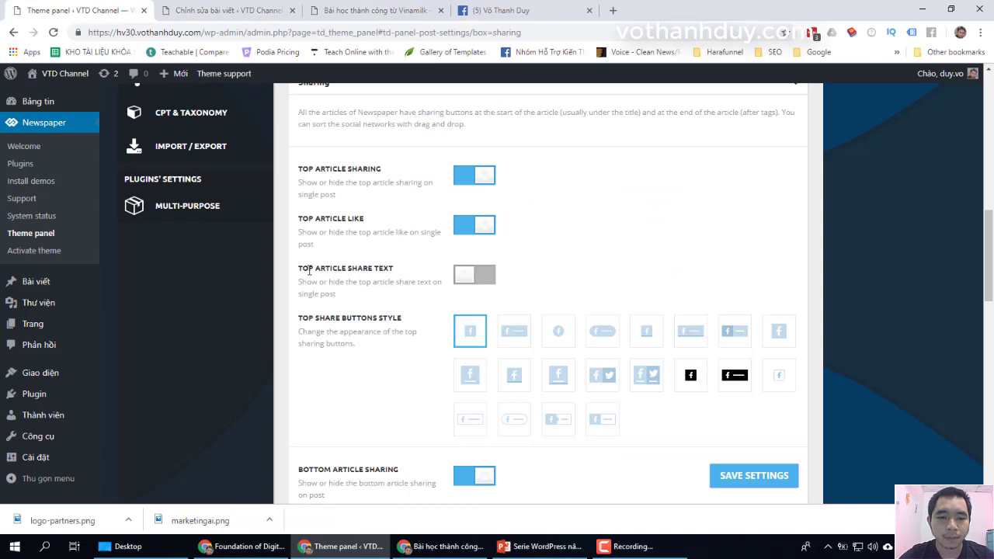
pyautogui.click(476, 281)
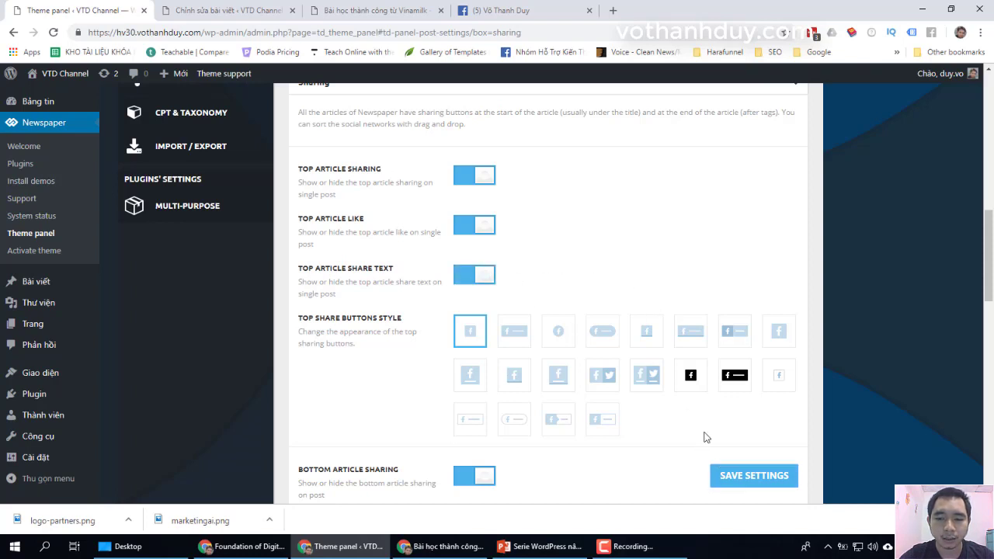
pyautogui.click(726, 485)
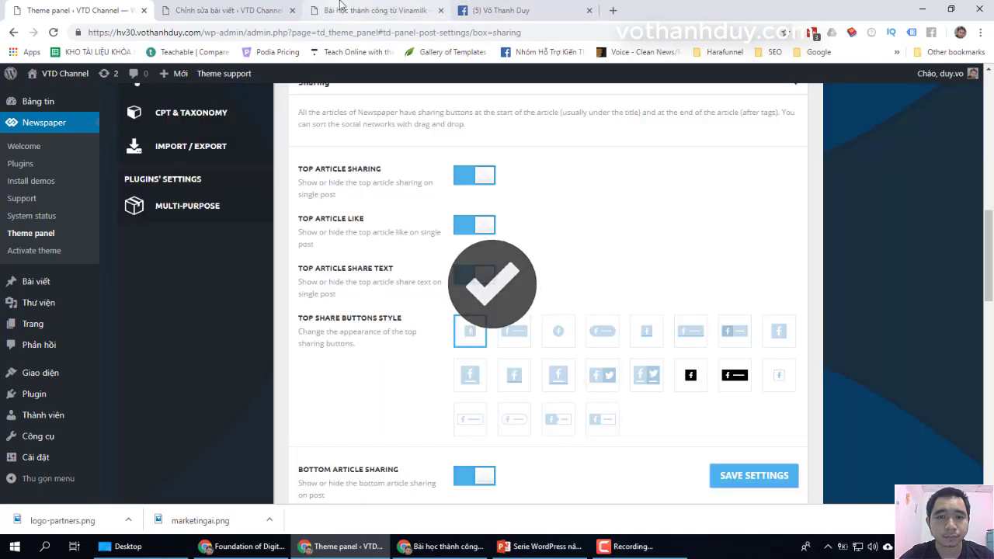
pyautogui.click(330, 9)
pyautogui.click(54, 32)
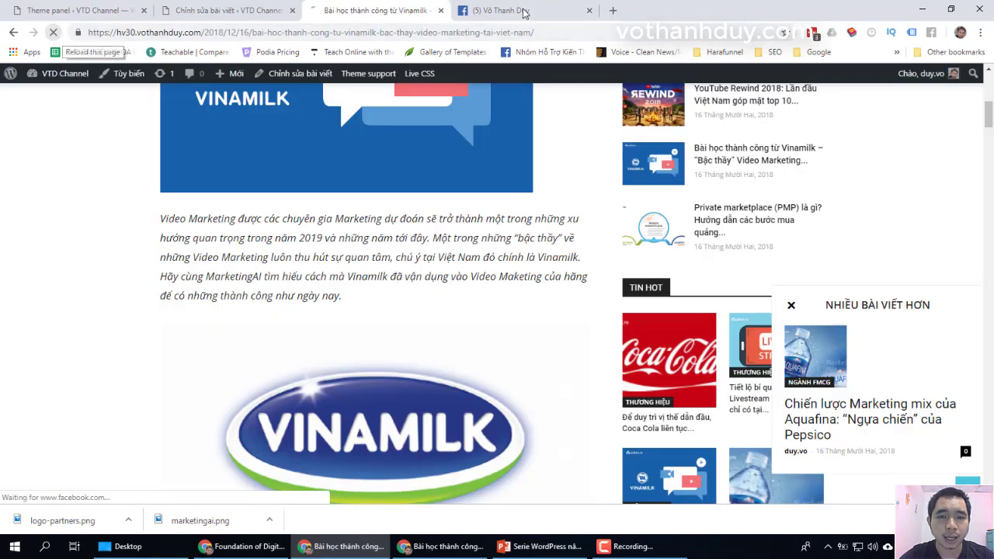
pyautogui.click(588, 11)
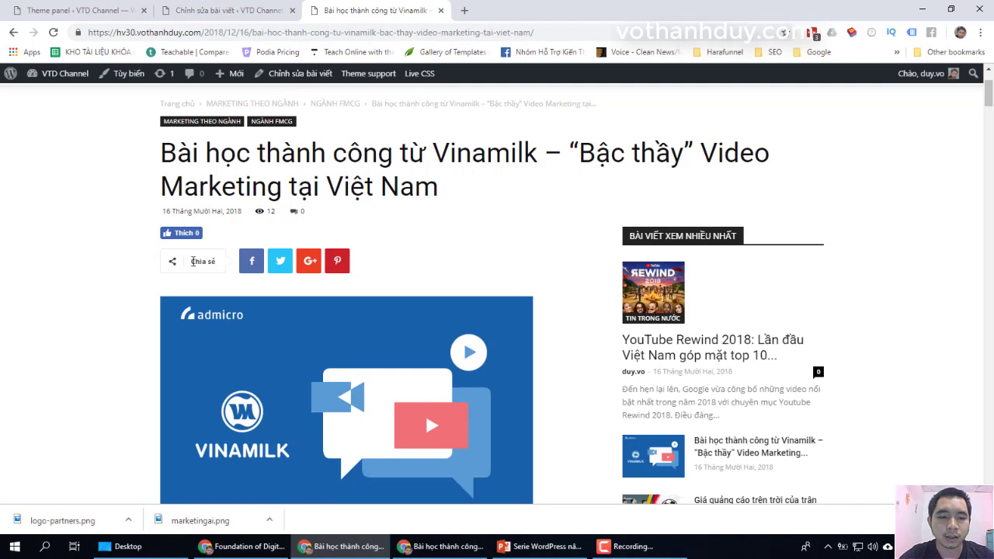
# Step: Examine the share text beside the top sharing buttons and the view counter under the Vinamilk post's title
pyautogui.moveTo(193, 262); pyautogui.dragTo(217, 263)
pyautogui.click(217, 263)
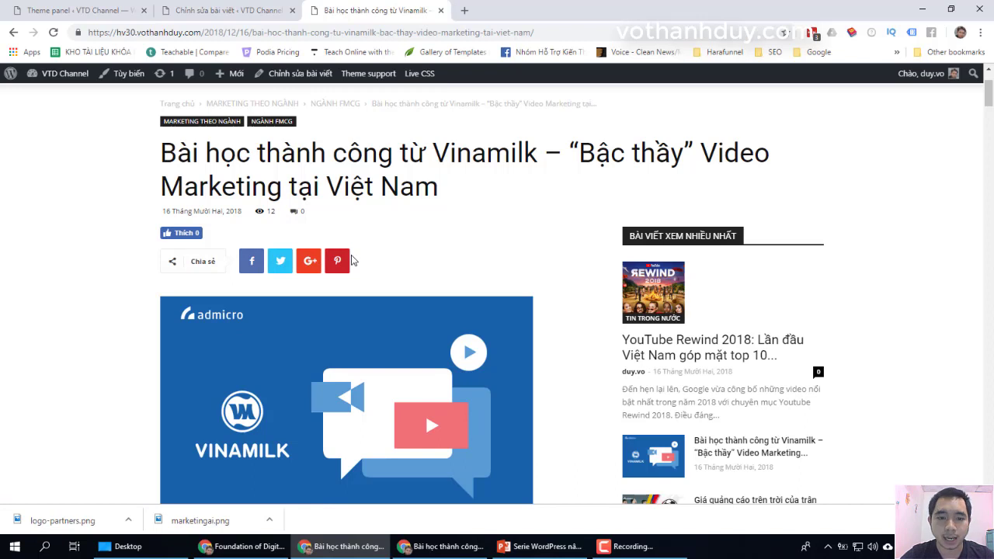
pyautogui.moveTo(192, 263); pyautogui.dragTo(215, 263)
pyautogui.click(214, 262)
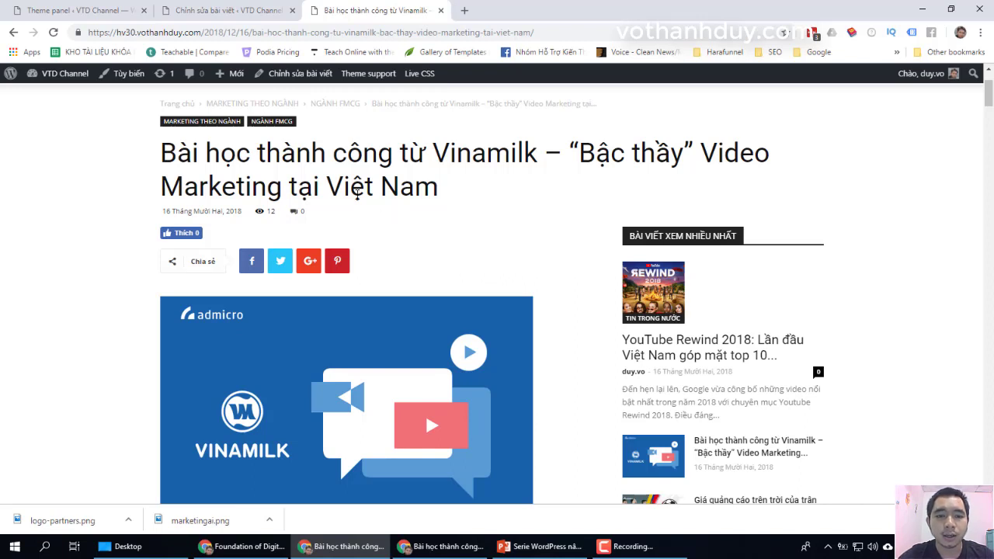
pyautogui.scroll(2, 354, 156)
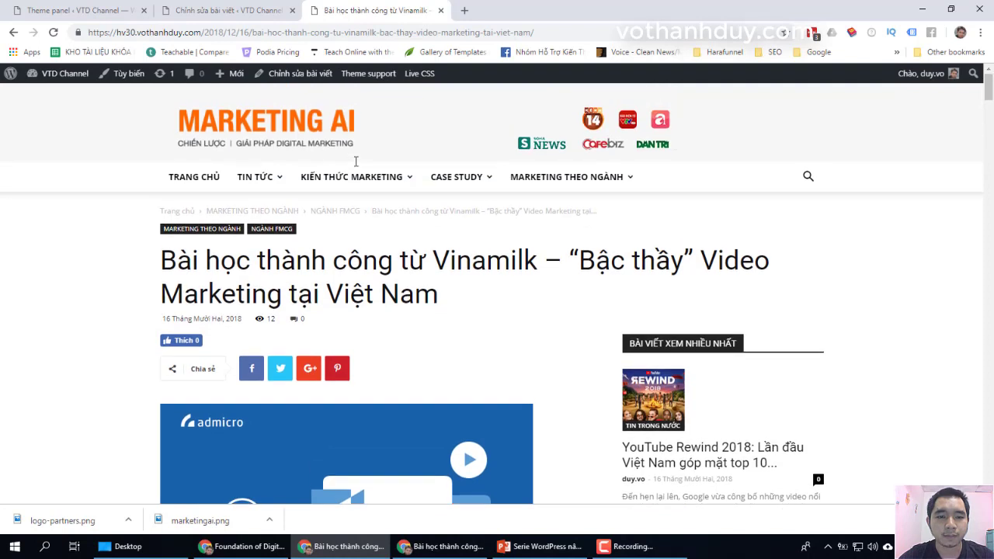
pyautogui.scroll(-1, 355, 162)
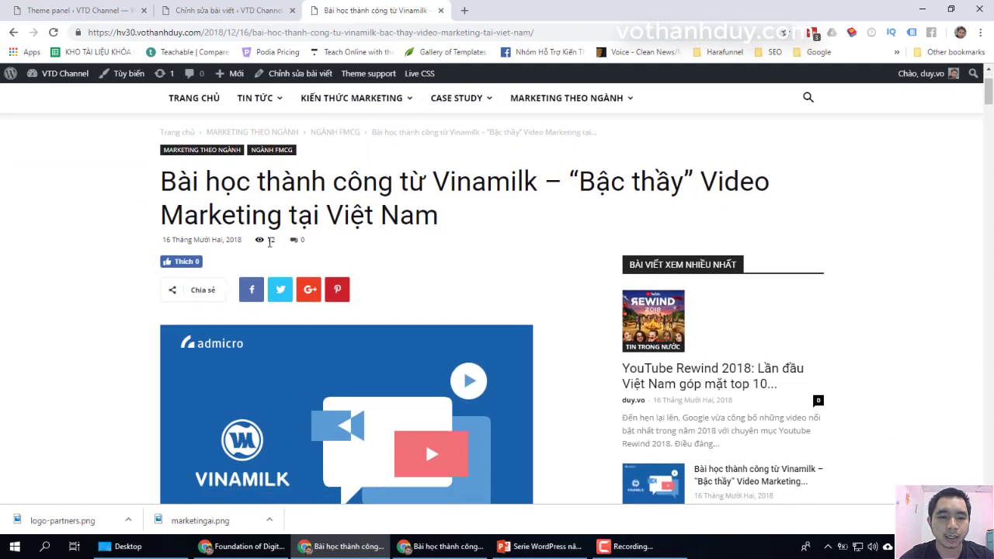
pyautogui.doubleClick(271, 242)
pyautogui.click(272, 241)
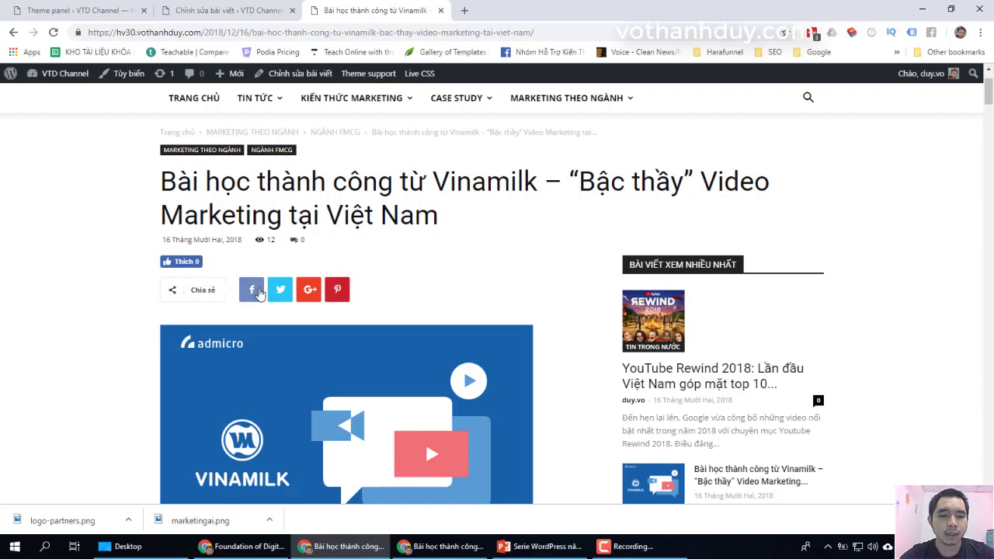
# Step: Compare the like and sharing buttons at the end of the Vinamilk post with the Bottom Article options in the Sharing settings
pyautogui.scroll(-20, 403, 289)
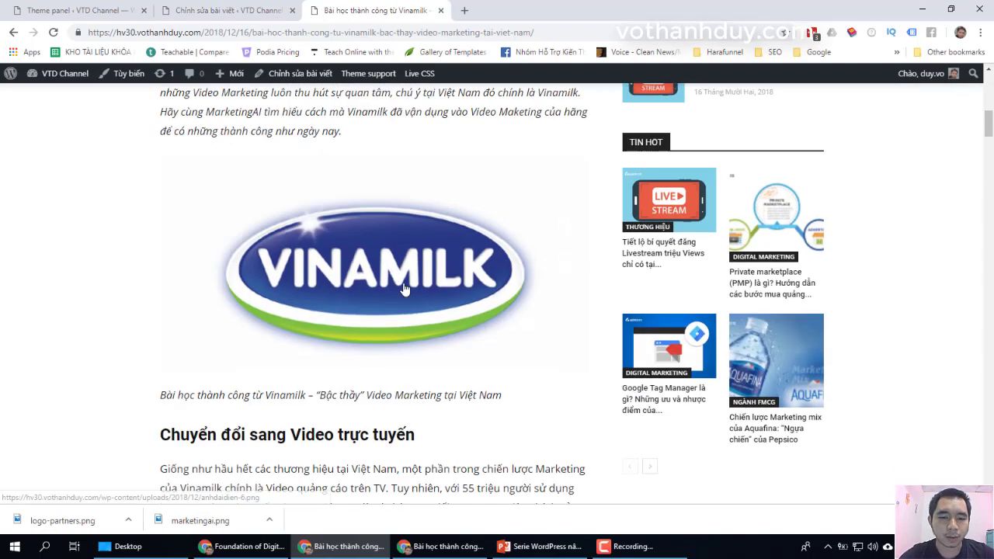
pyautogui.scroll(-15, 404, 284)
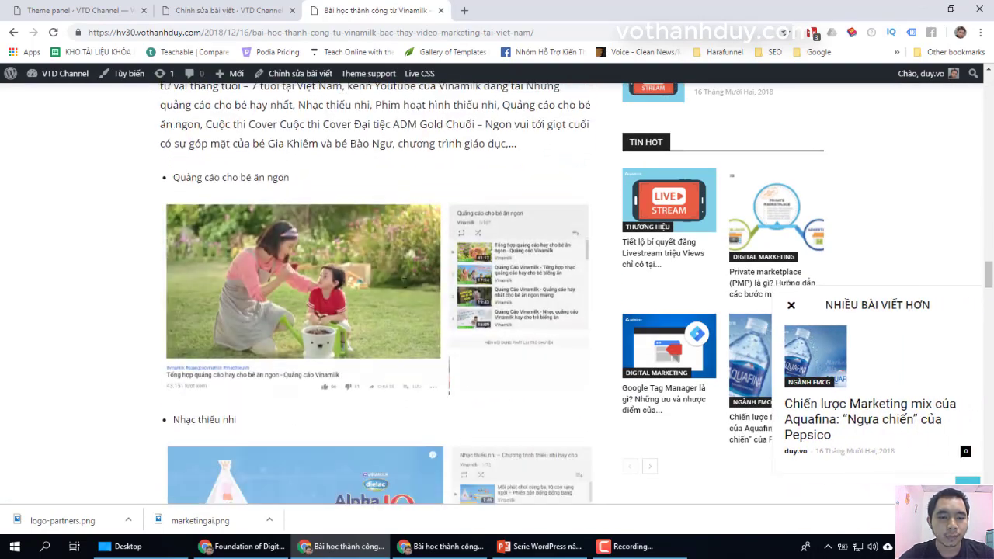
pyautogui.scroll(-15, 403, 288)
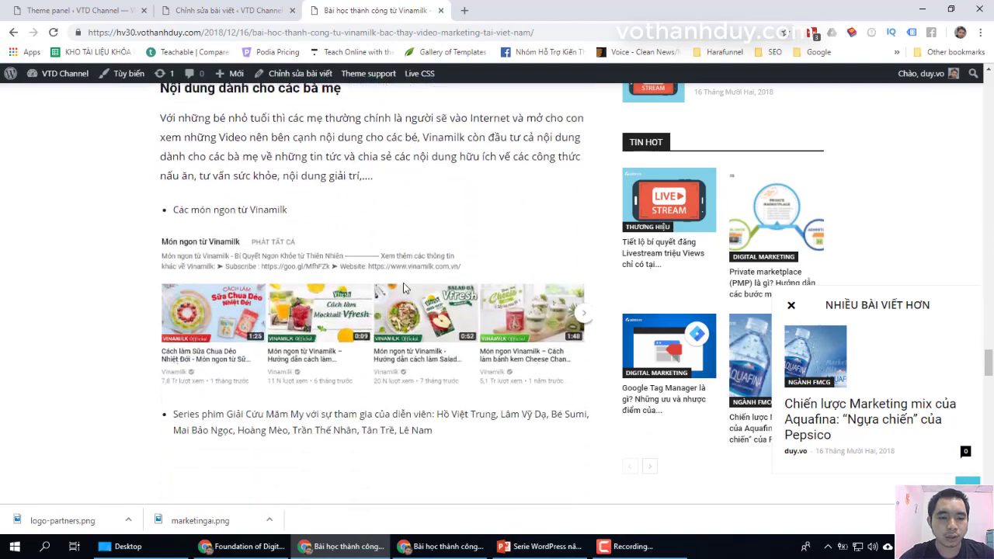
pyautogui.scroll(-3, 403, 288)
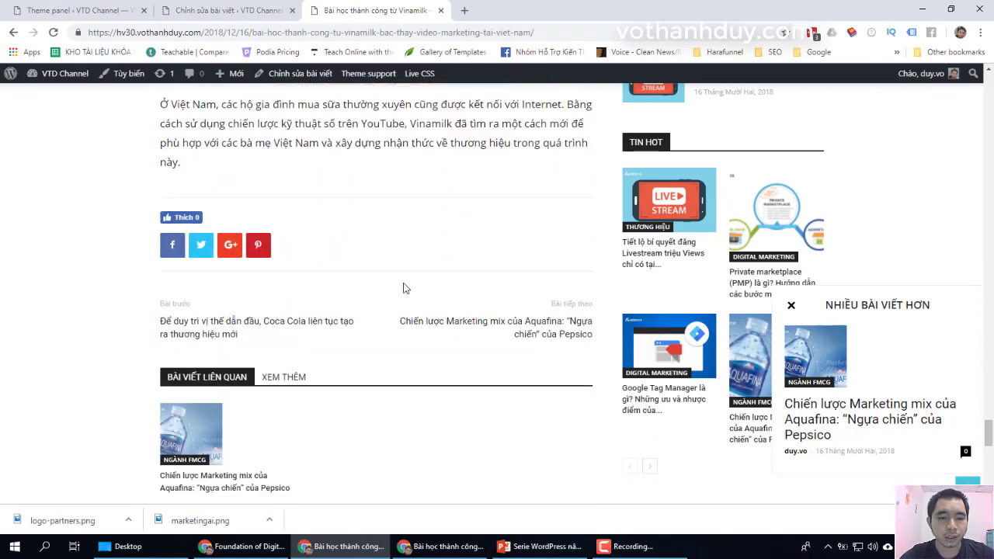
pyautogui.scroll(1, 273, 273)
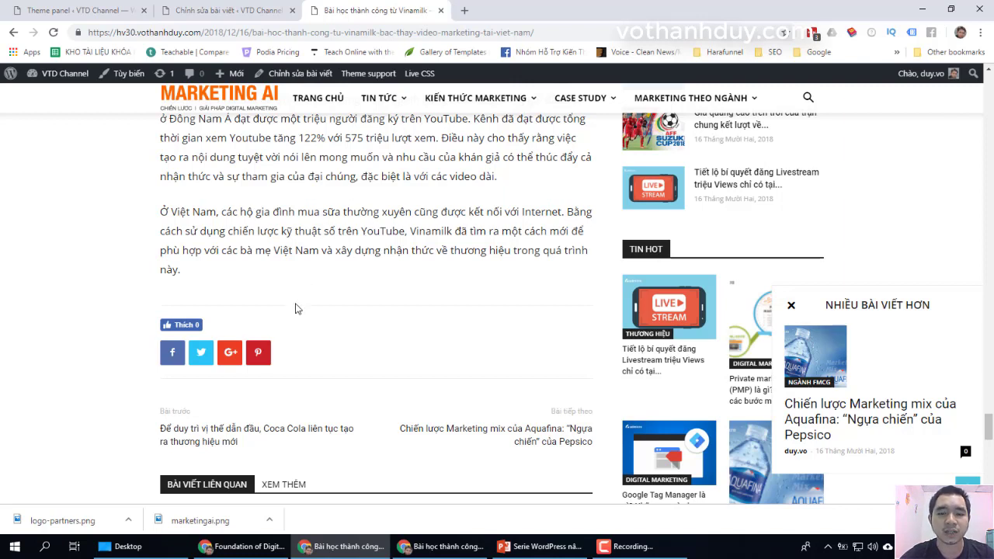
pyautogui.click(78, 10)
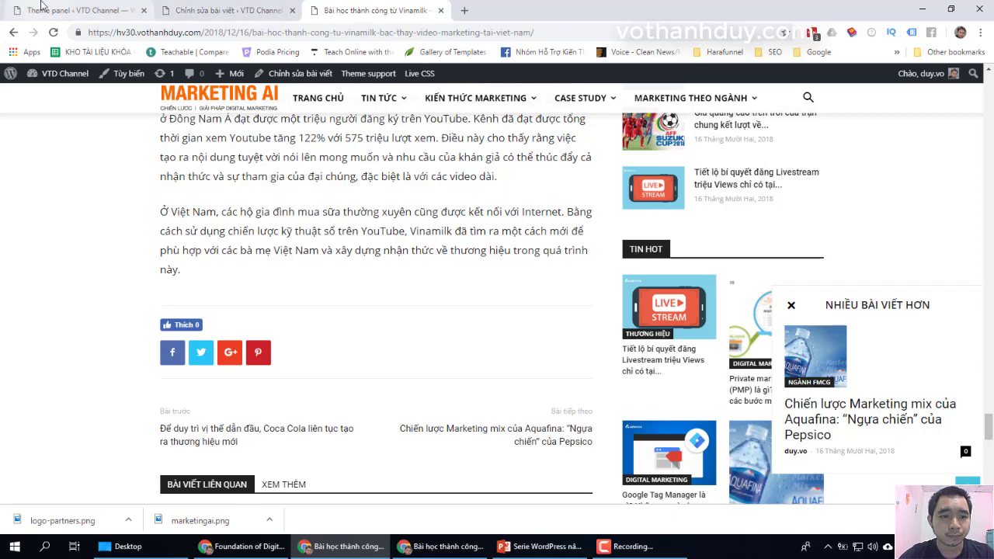
pyautogui.scroll(-4, 276, 341)
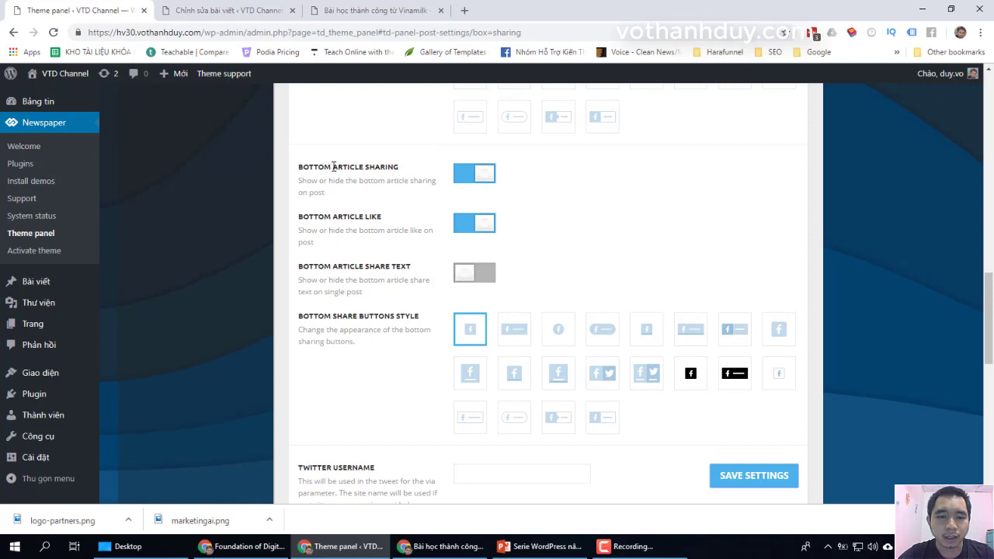
# Step: Check the share buttons at the end of the Vinamilk post and enable Bottom Article Share Text in the Sharing settings
pyautogui.moveTo(333, 167); pyautogui.dragTo(404, 171)
pyautogui.doubleClick(324, 167)
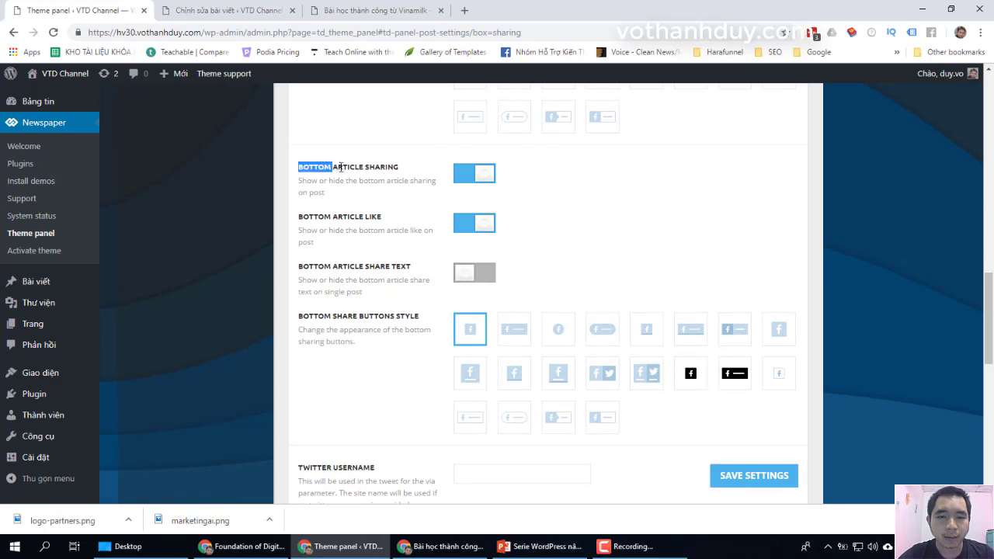
pyautogui.click(365, 211)
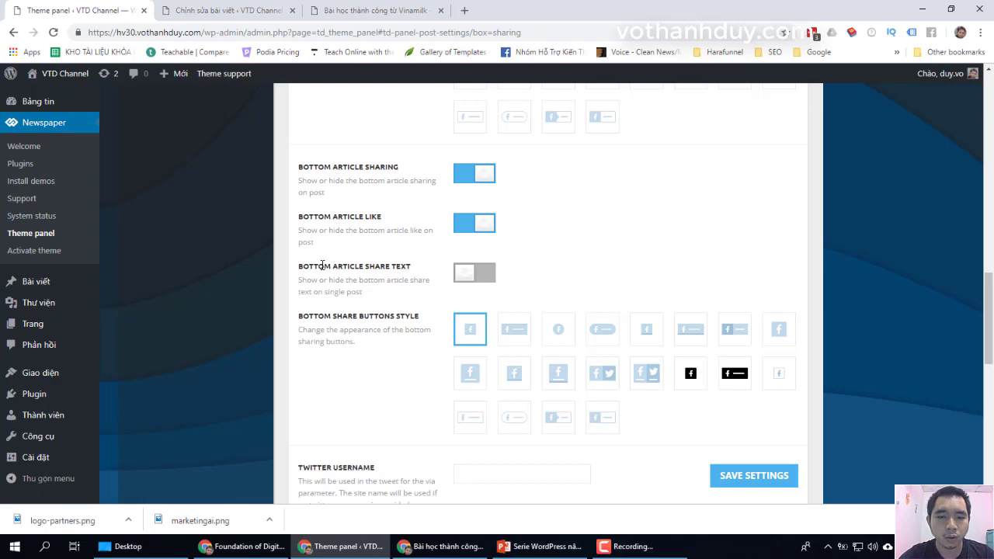
pyautogui.click(388, 9)
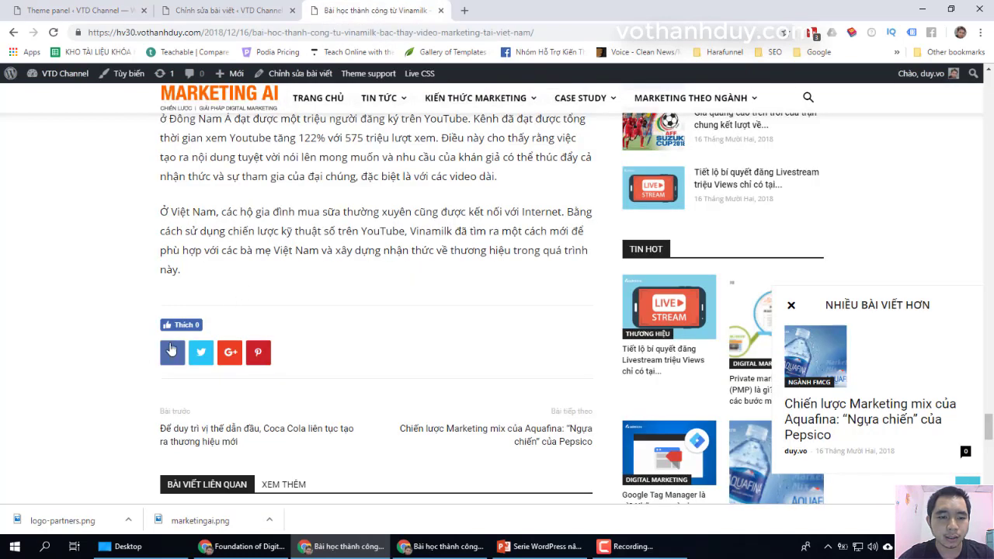
pyautogui.click(83, 12)
pyautogui.click(481, 279)
# Step: Enter the site owner's Twitter username, preceded by @, in the Sharing settings
pyautogui.scroll(-4, 637, 265)
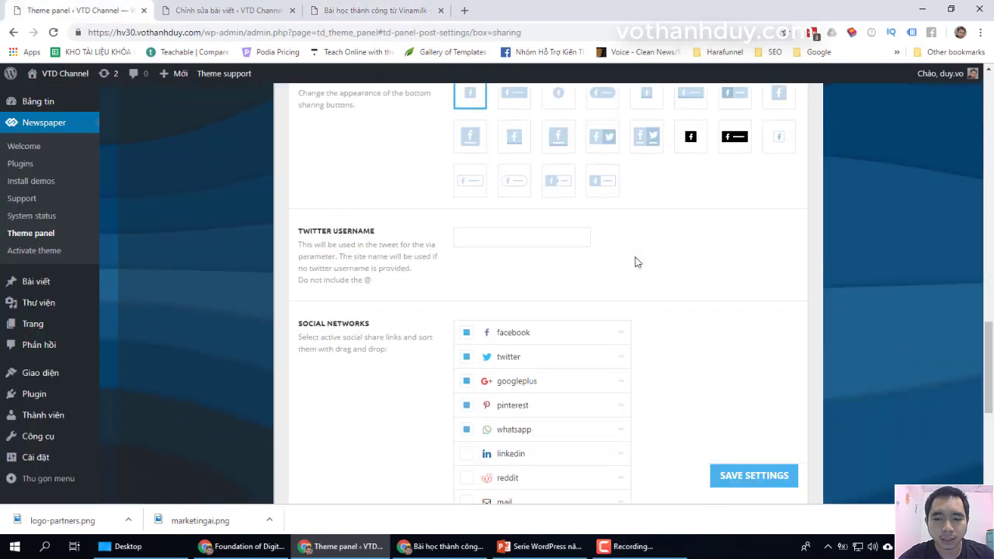
pyautogui.scroll(-1, 637, 278)
pyautogui.scroll(1, 636, 278)
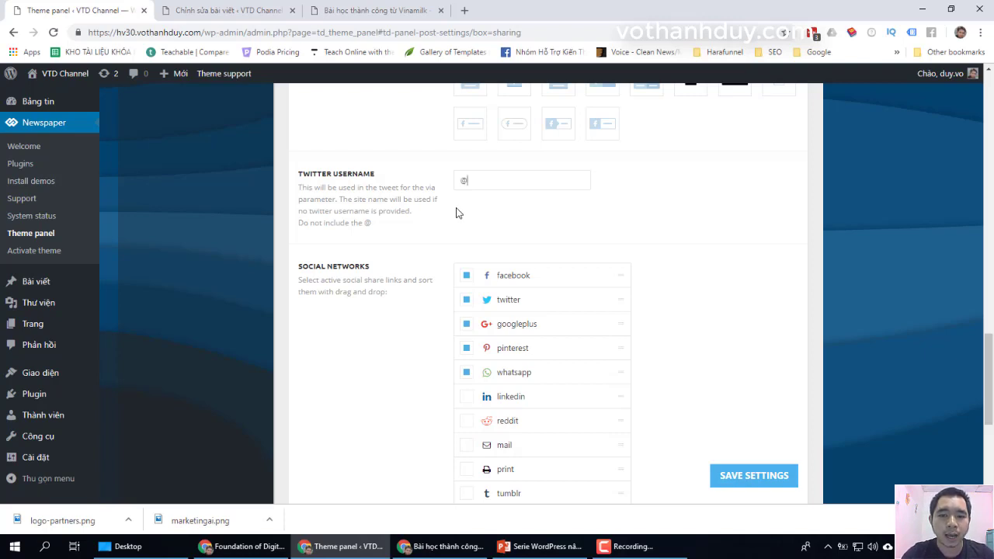
pyautogui.write('anhvo')
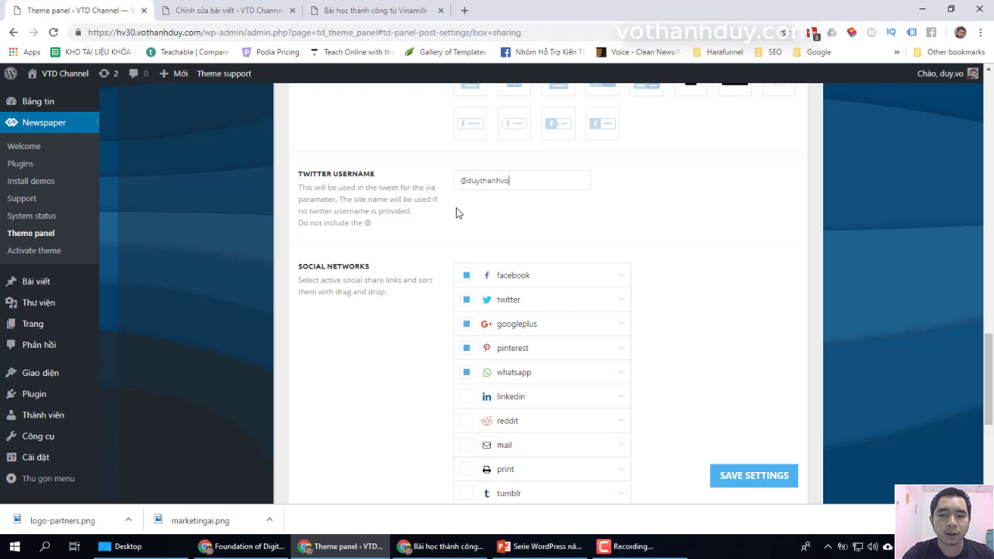
# Step: Deactivate WhatsApp and Twitter in the Social Networks share list
pyautogui.scroll(-1, 644, 236)
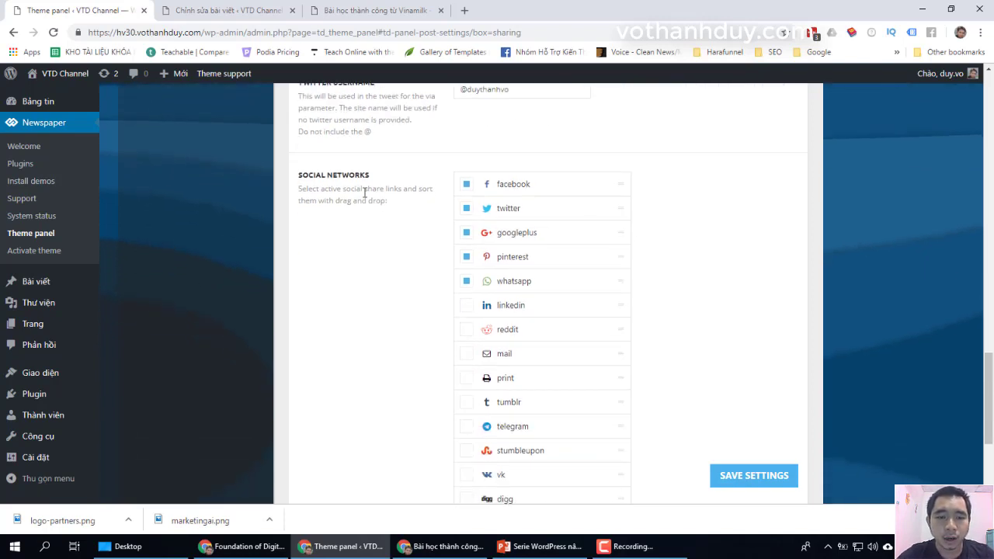
pyautogui.scroll(-2, 392, 237)
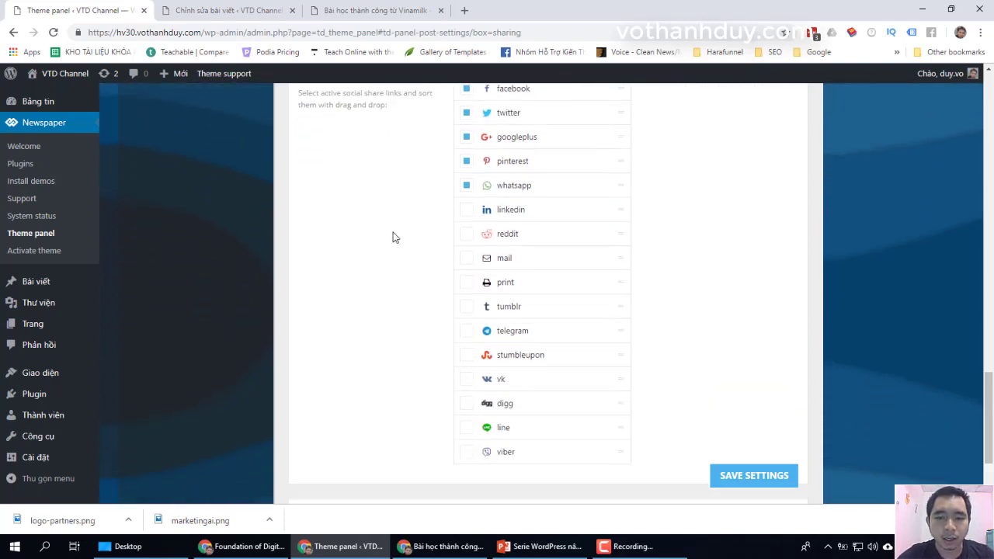
pyautogui.scroll(1, 392, 237)
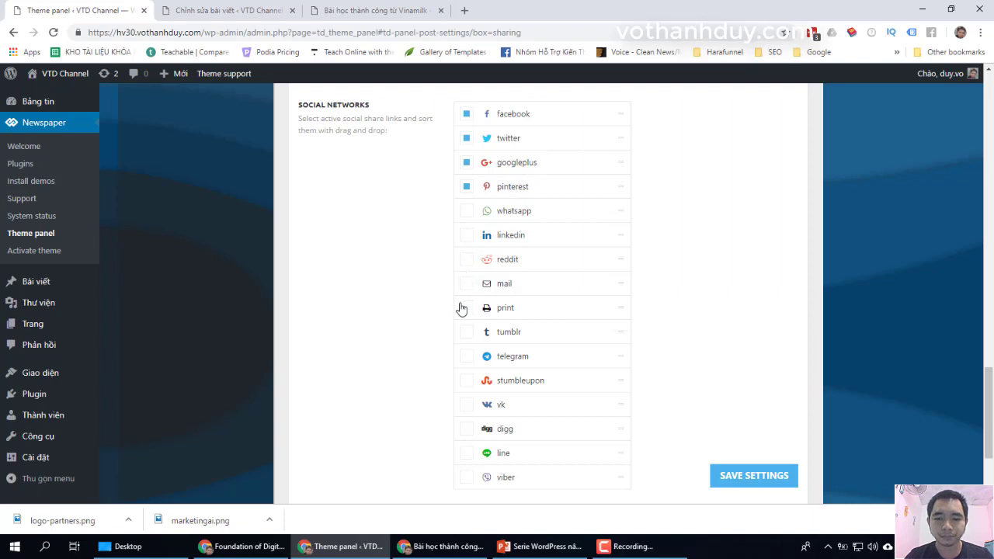
pyautogui.scroll(-1, 420, 365)
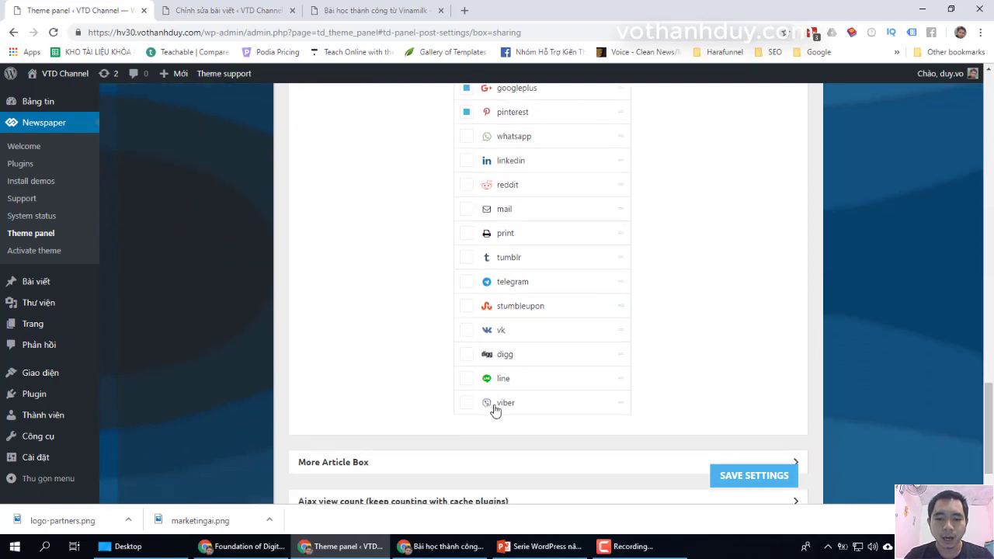
pyautogui.scroll(1, 406, 261)
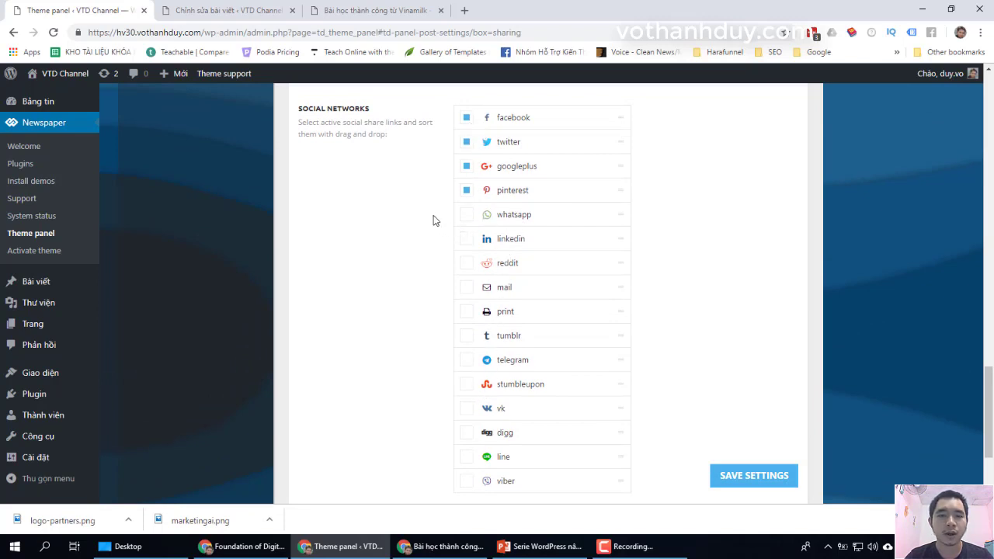
pyautogui.click(466, 142)
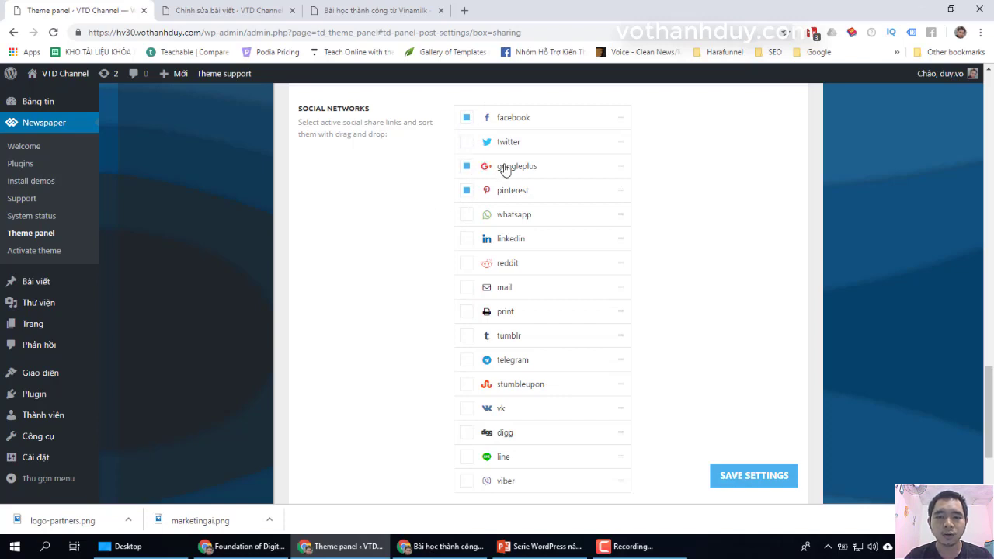
# Step: Reorder the social networks to Facebook, Google Plus, Pinterest, LinkedIn and Twitter, and activate LinkedIn
pyautogui.scroll(-1, 524, 328)
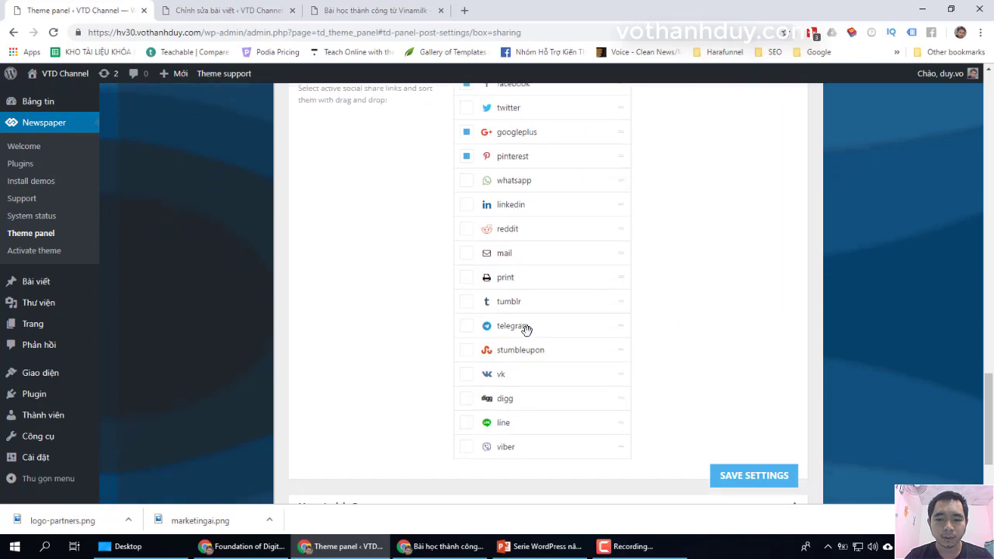
pyautogui.scroll(-1, 526, 331)
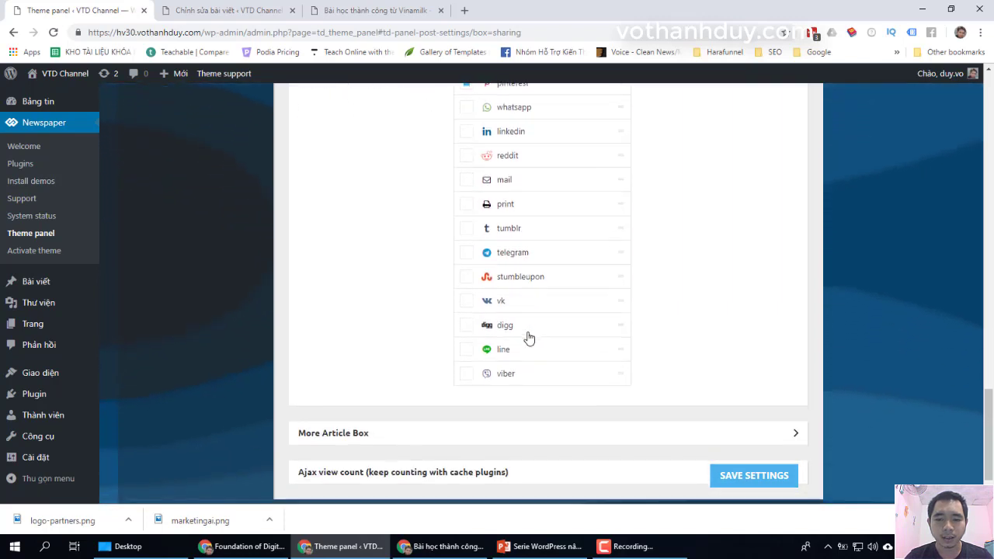
pyautogui.scroll(1, 527, 330)
pyautogui.scroll(1, 527, 330)
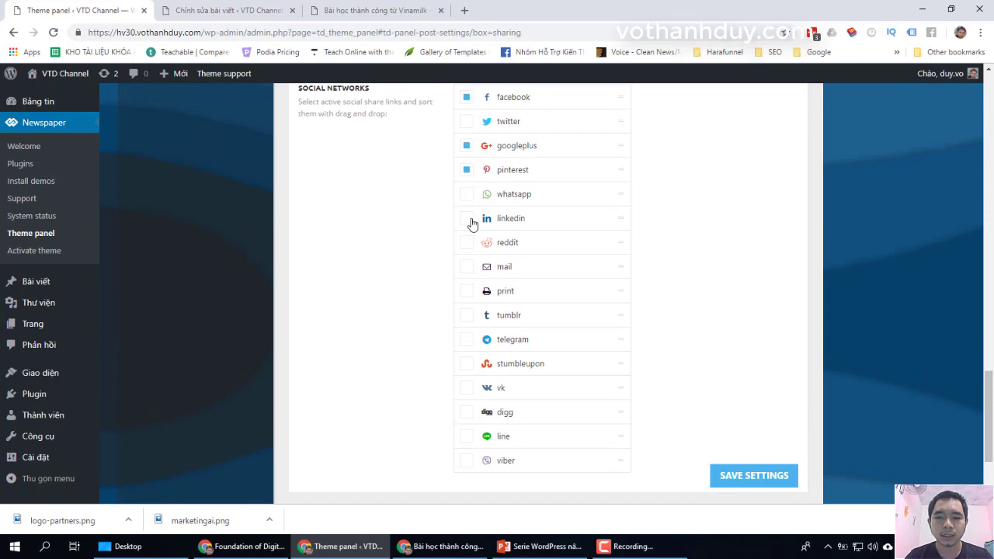
pyautogui.scroll(1, 628, 197)
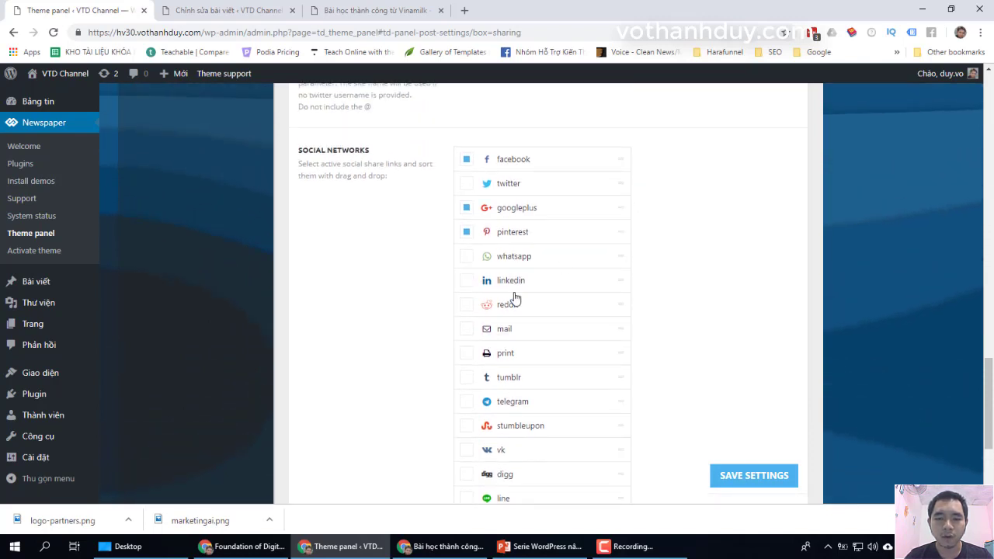
pyautogui.moveTo(621, 282); pyautogui.dragTo(619, 179)
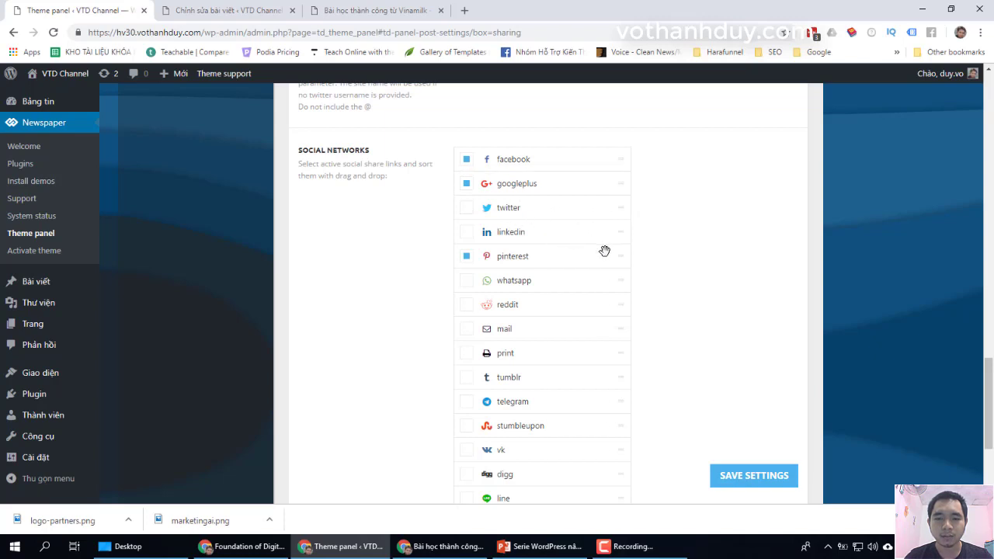
pyautogui.moveTo(621, 256); pyautogui.dragTo(618, 200)
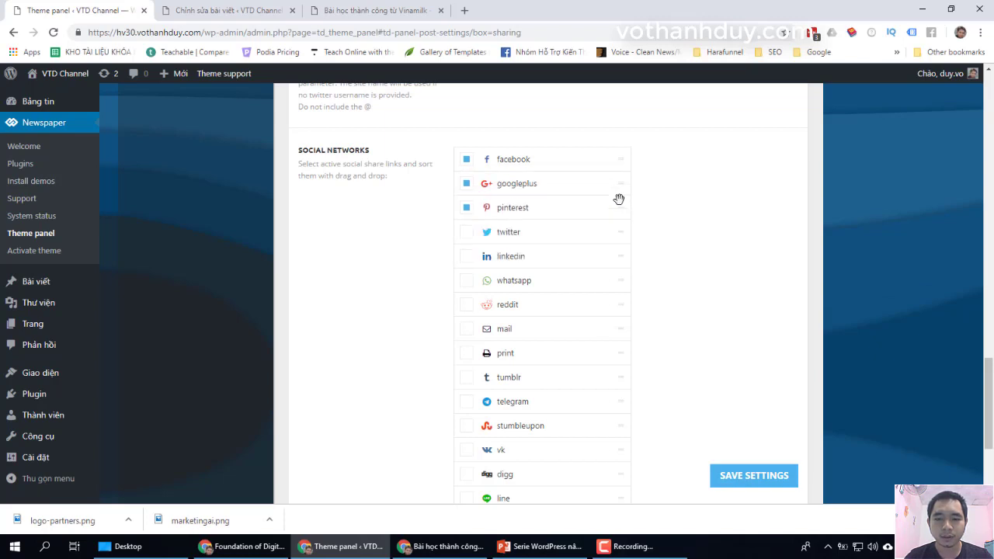
pyautogui.moveTo(626, 262); pyautogui.dragTo(614, 236)
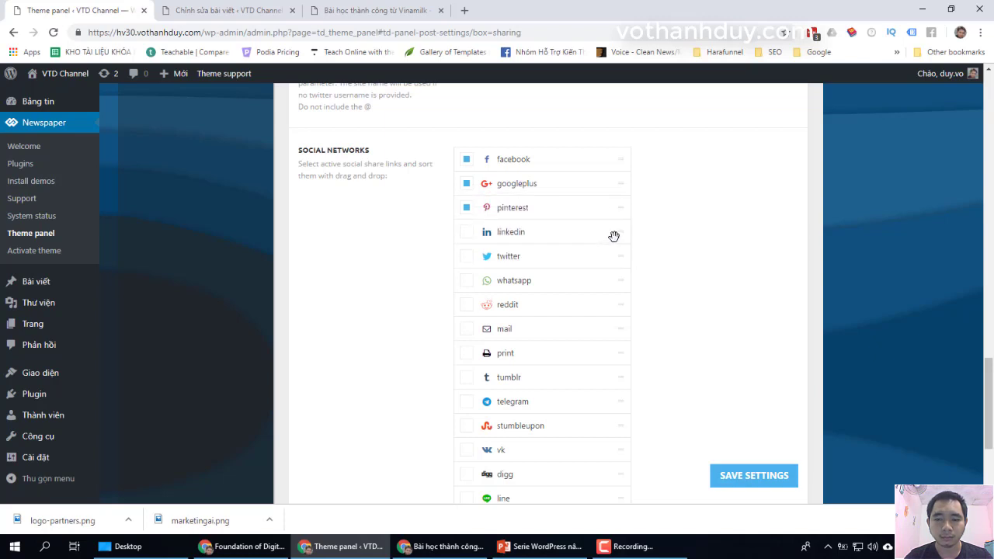
pyautogui.click(466, 232)
# Step: Open the More Article Box settings and compare them with the pop-up box and related articles on the Vinamilk post
pyautogui.scroll(-2, 720, 287)
pyautogui.scroll(-1, 720, 286)
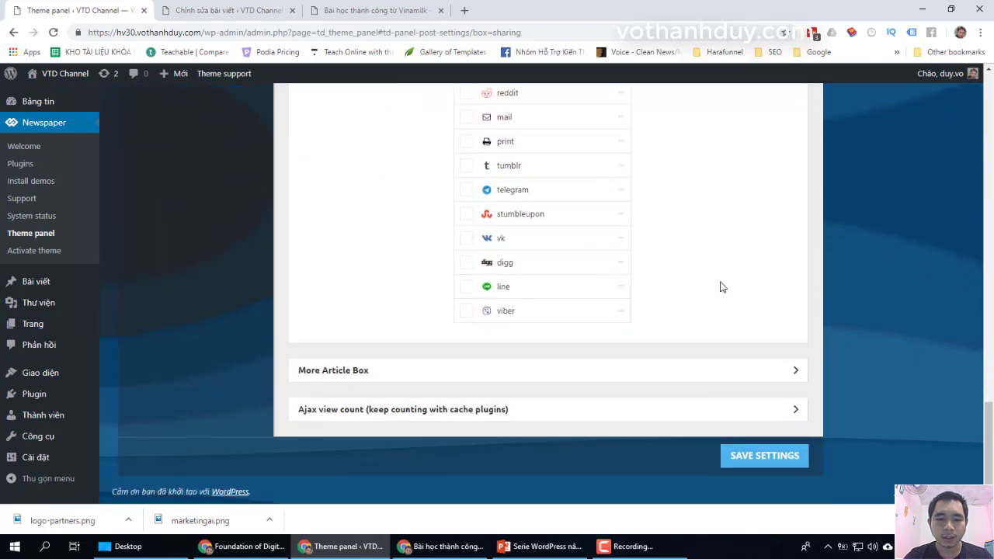
pyautogui.click(325, 375)
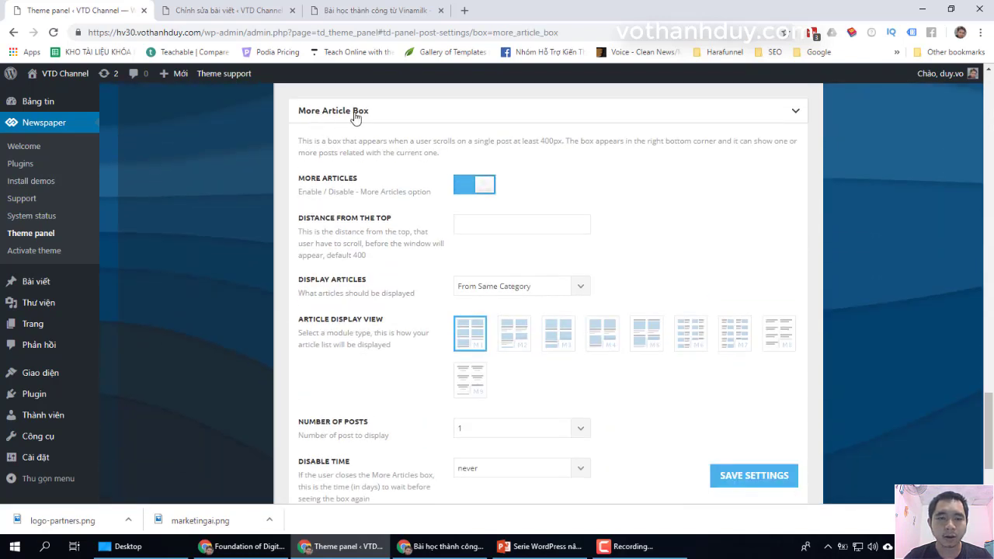
pyautogui.click(368, 10)
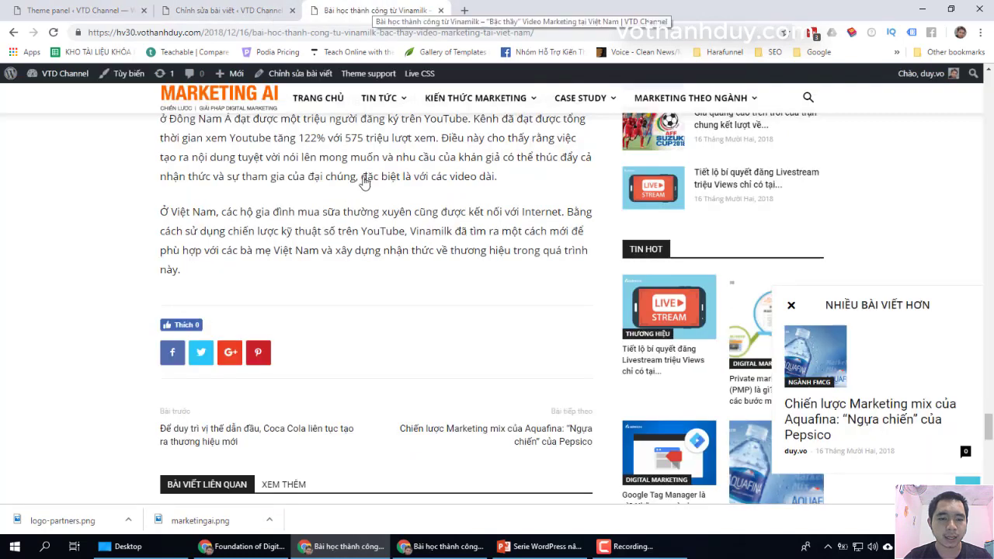
pyautogui.scroll(-3, 348, 344)
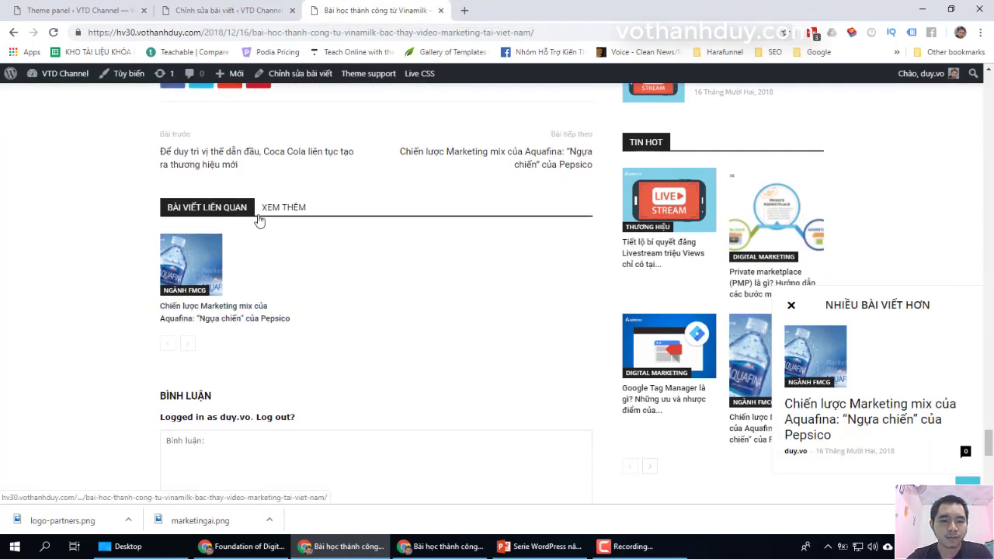
pyautogui.click(78, 10)
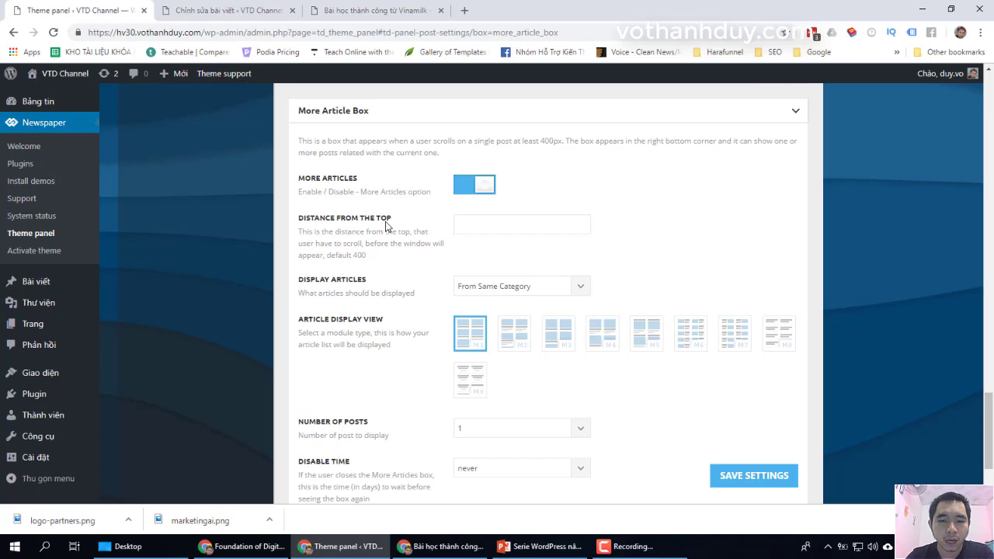
pyautogui.hotkey('ctrl', '3')
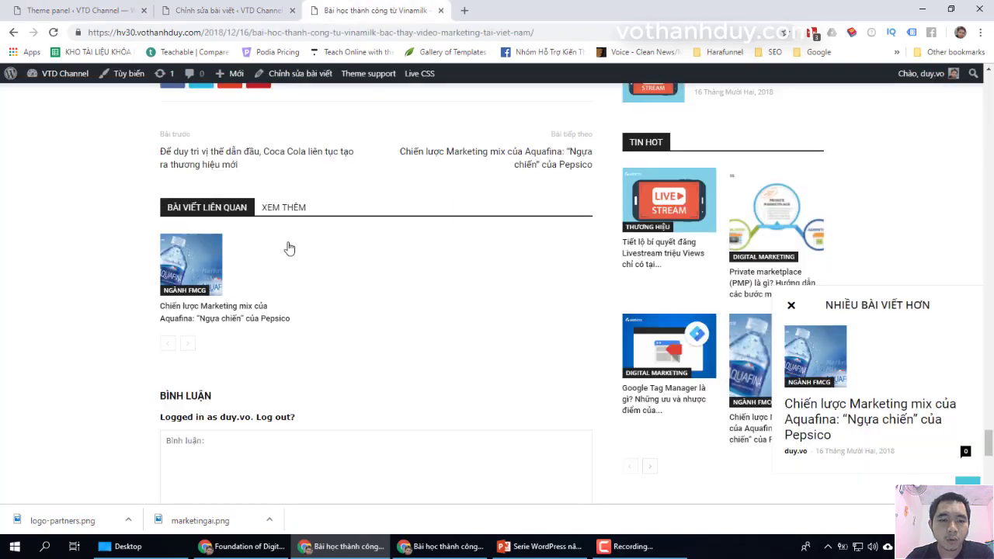
# Step: Check the default Distance From the Top setting against how the More Articles box appears while scrolling the Vinamilk post
pyautogui.click(46, 9)
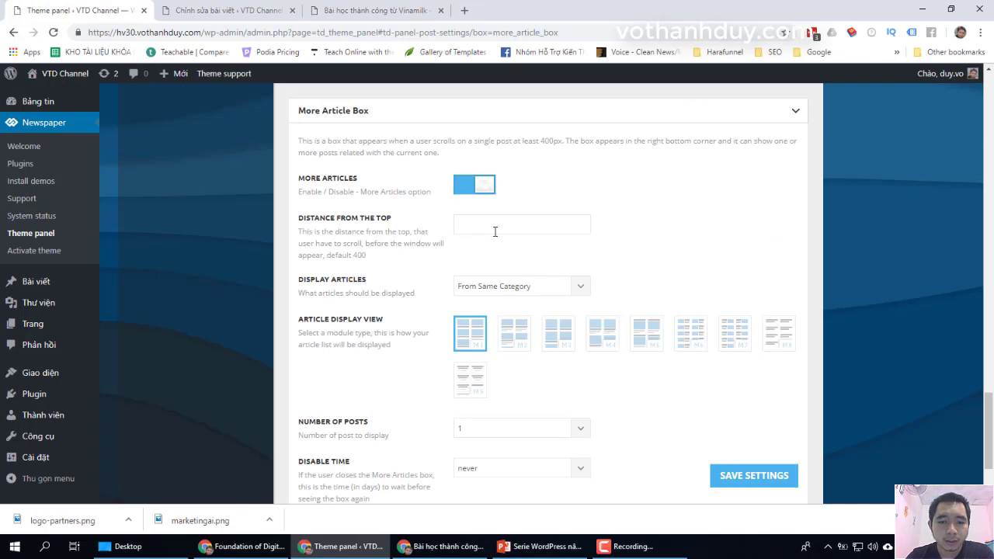
pyautogui.doubleClick(358, 255)
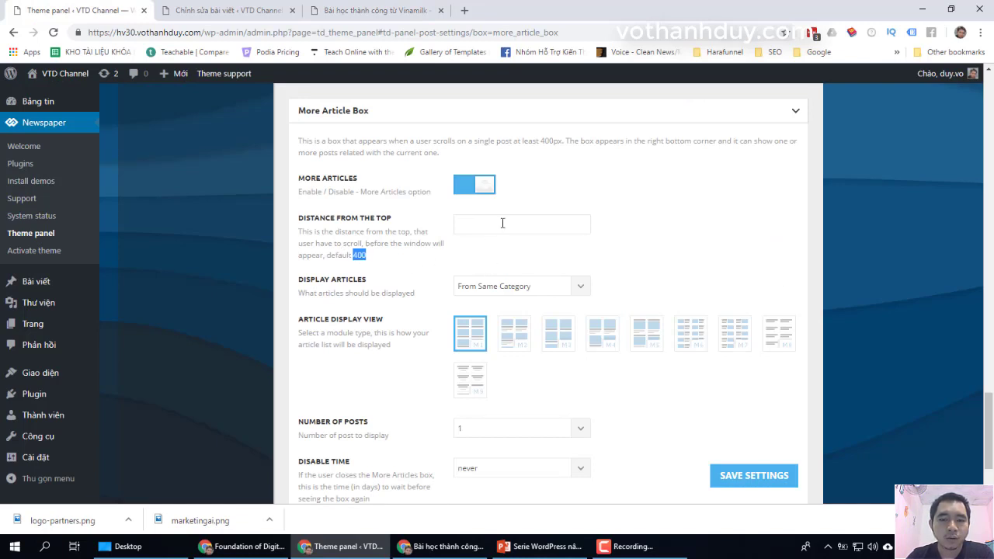
pyautogui.click(372, 10)
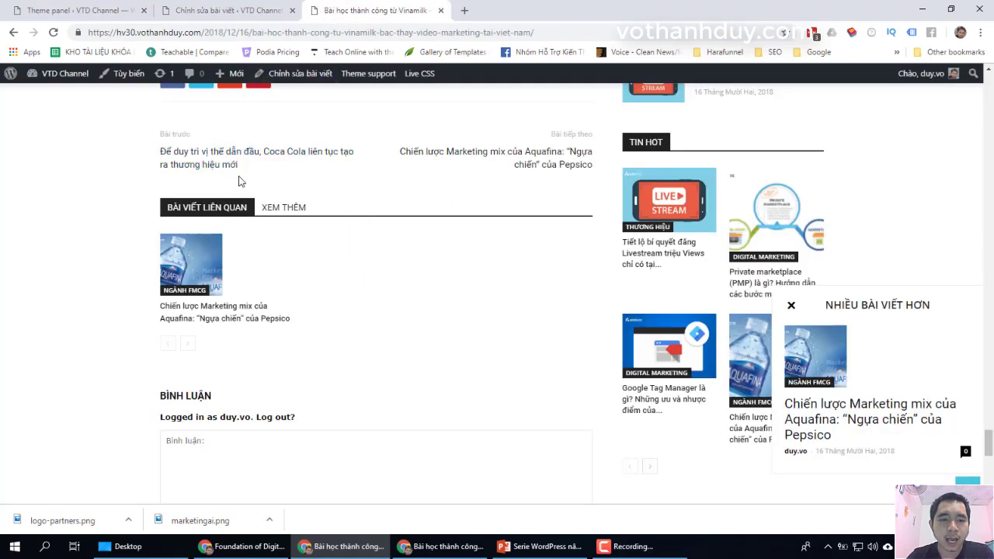
pyautogui.scroll(2, 240, 194)
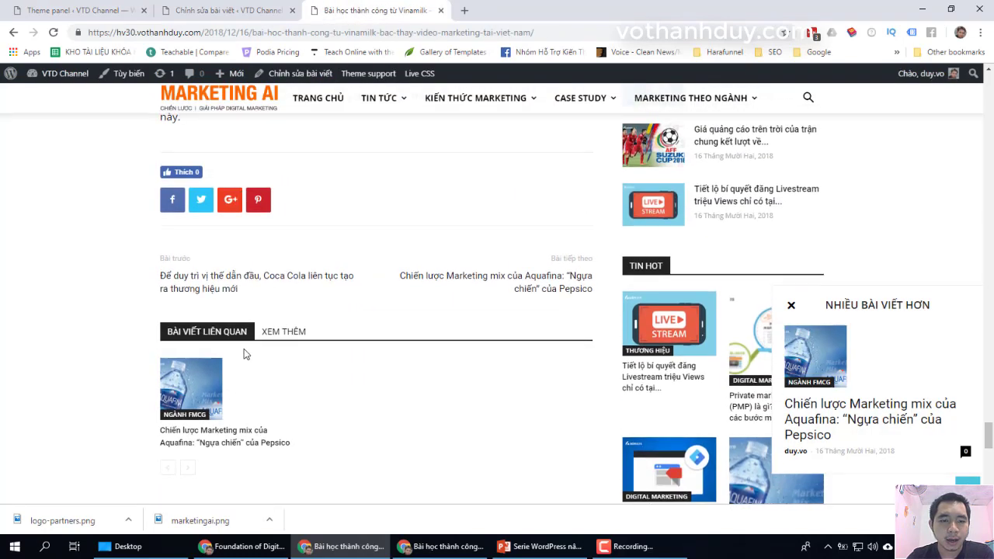
pyautogui.scroll(2, 247, 354)
pyautogui.scroll(-2, 247, 354)
pyautogui.click(78, 10)
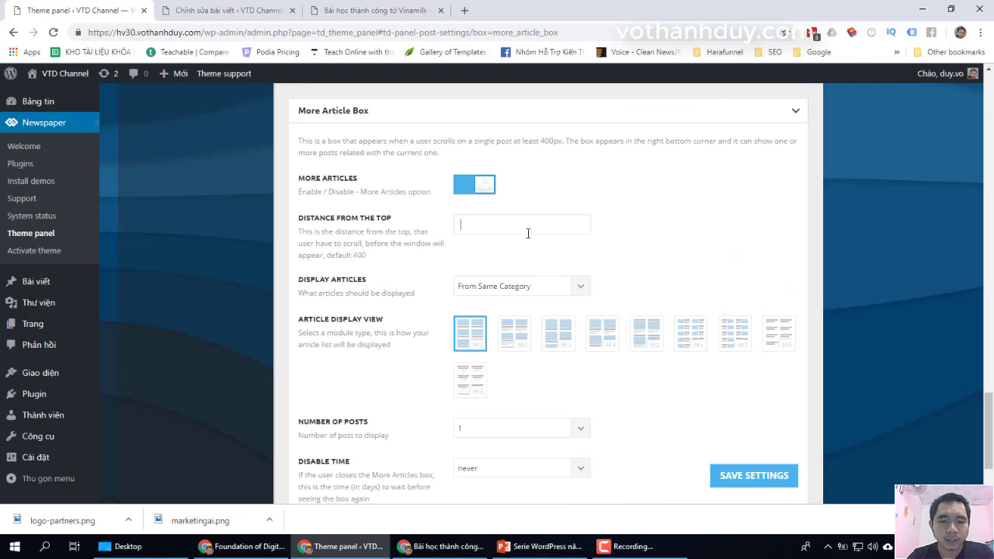
# Step: Review the More Article Box's display view and Disable Time options, and open the Ajax view count settings
pyautogui.scroll(-1, 680, 266)
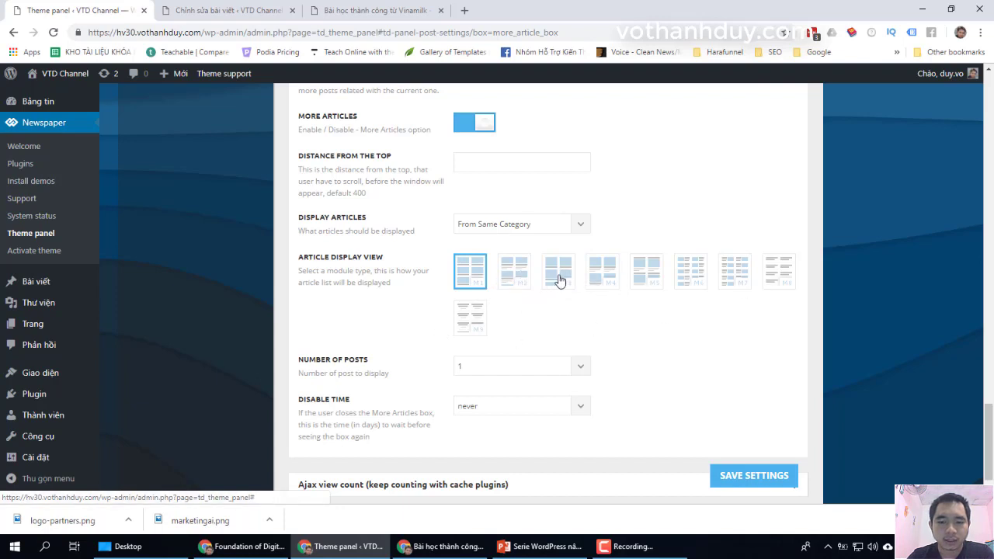
pyautogui.scroll(-2, 642, 339)
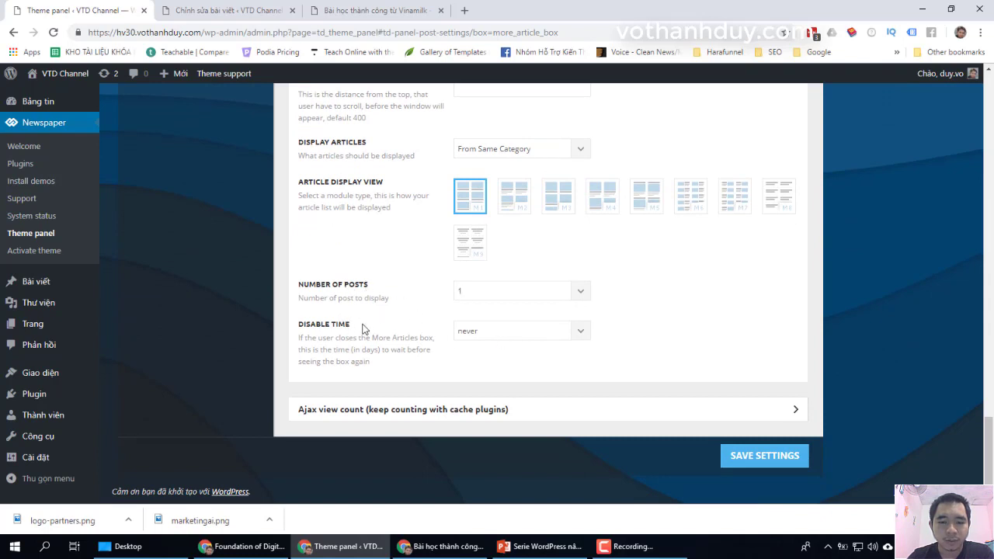
pyautogui.click(581, 333)
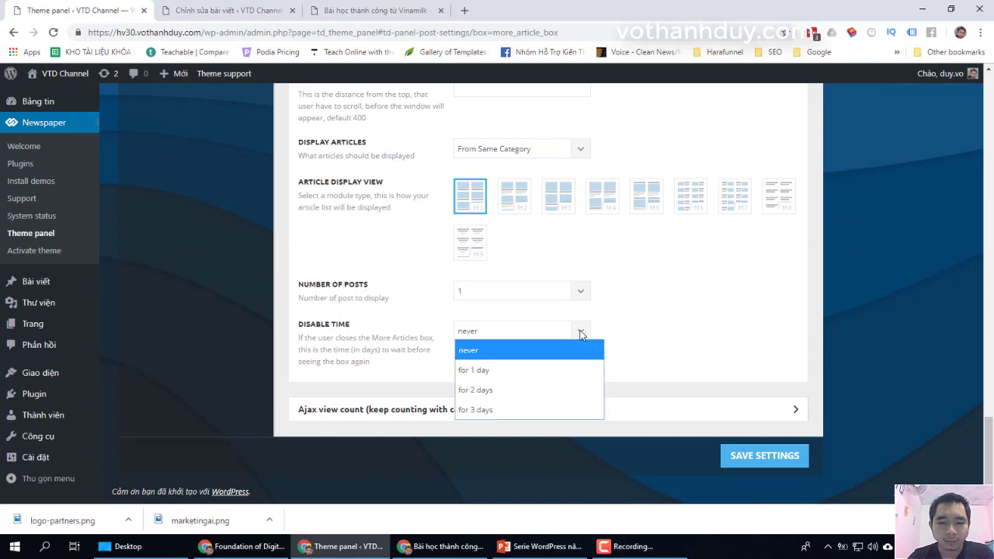
pyautogui.click(581, 332)
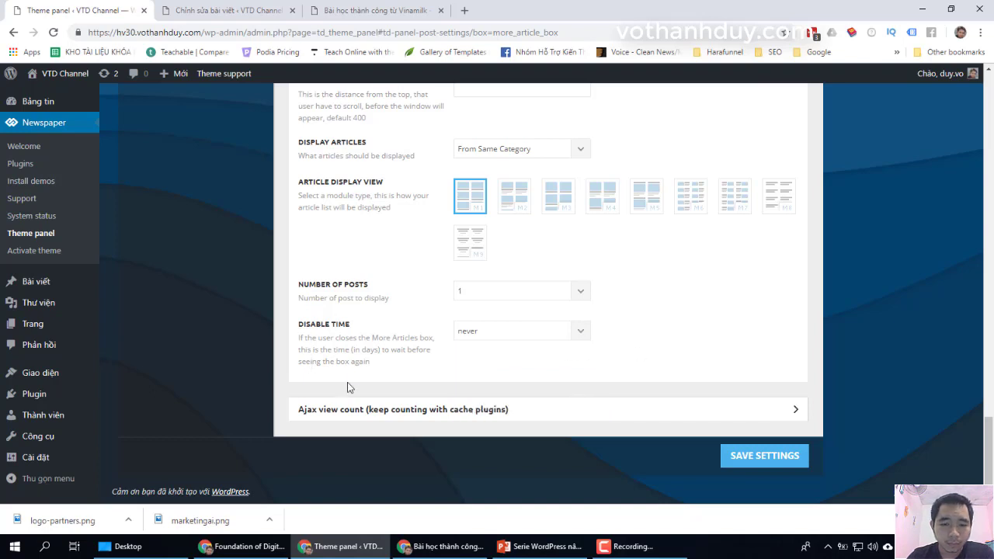
pyautogui.click(340, 415)
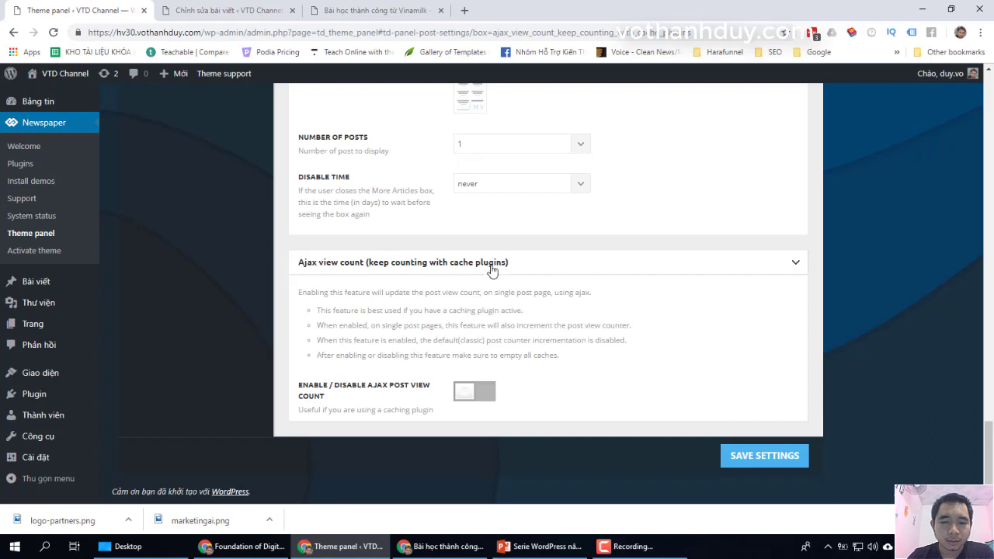
# Step: Enable the Ajax post view count for single posts and save the theme settings
pyautogui.scroll(1, 418, 272)
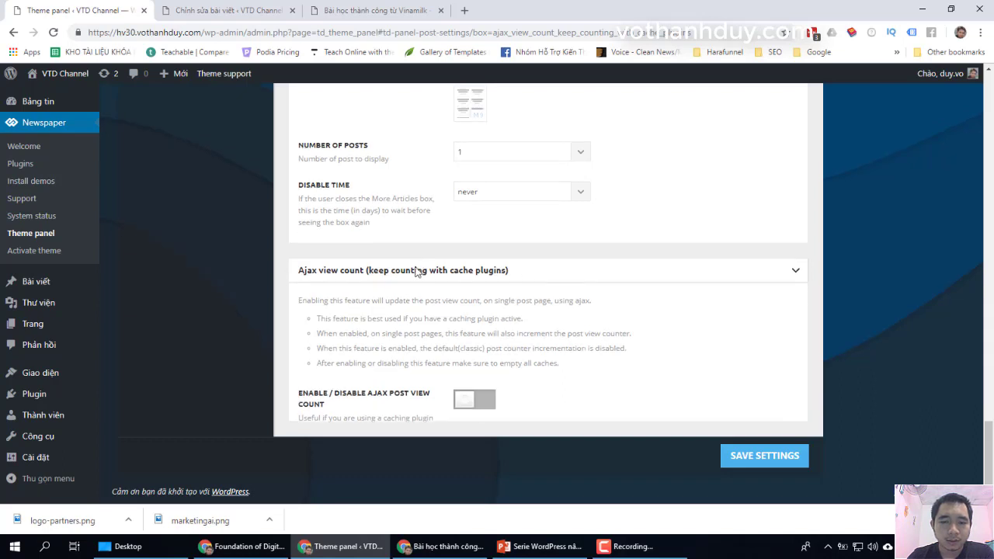
pyautogui.click(418, 271)
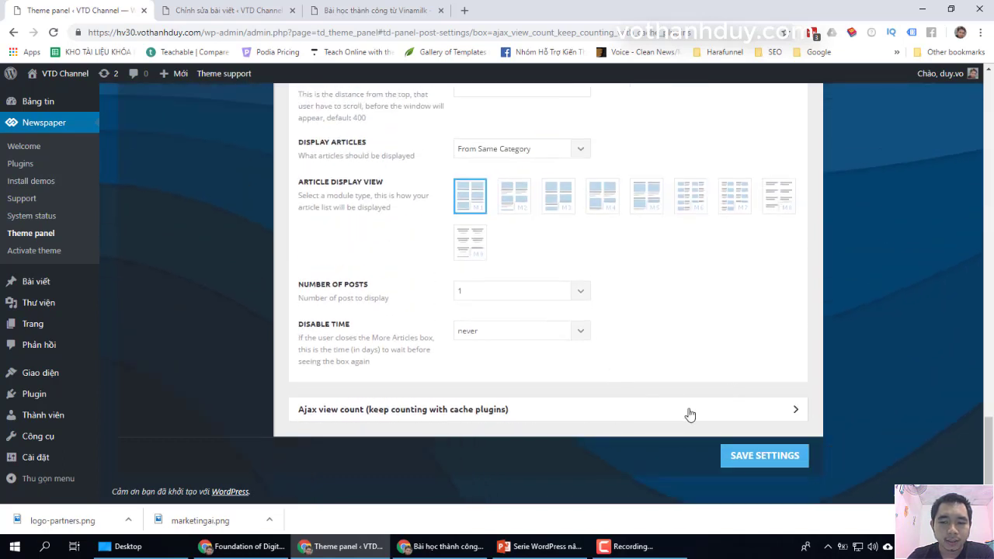
pyautogui.click(690, 414)
pyautogui.scroll(-2, 660, 396)
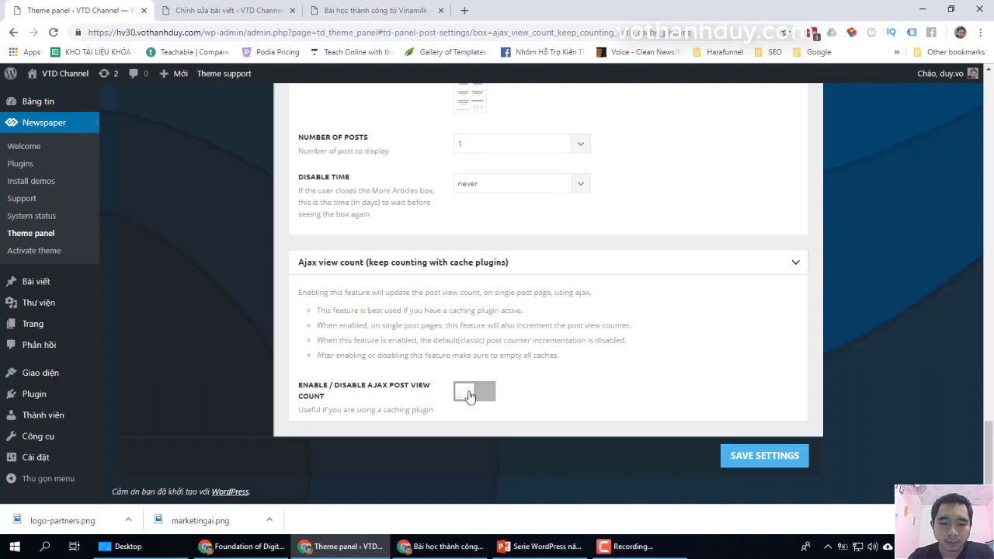
pyautogui.click(469, 397)
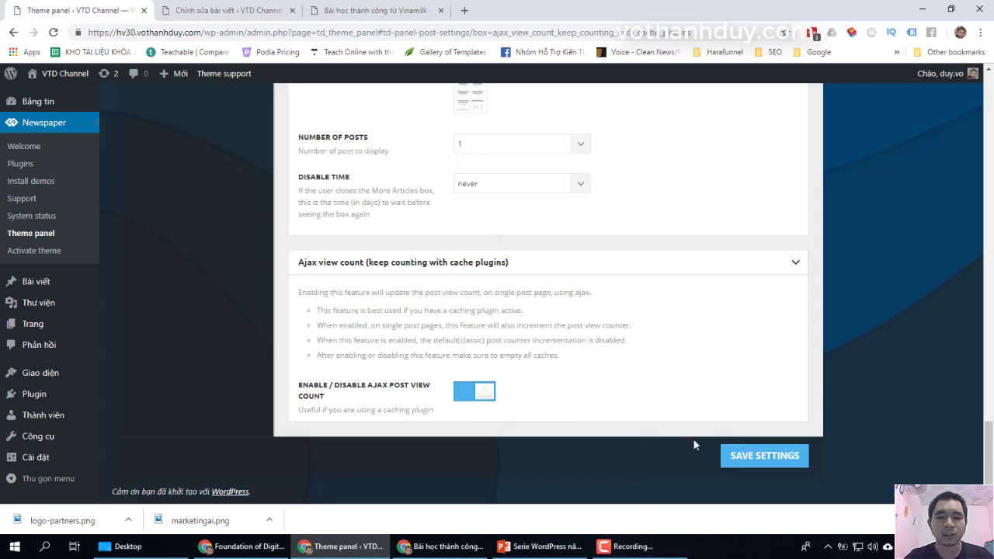
pyautogui.click(765, 460)
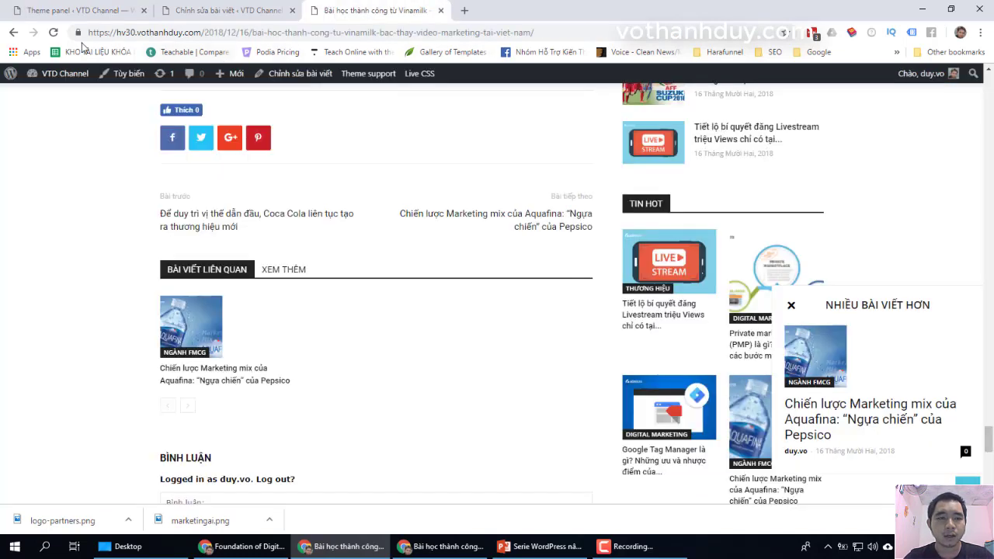
# Step: Review the Vinamilk post with the saved settings from its end back up, and go to the site's home page
pyautogui.click(504, 212)
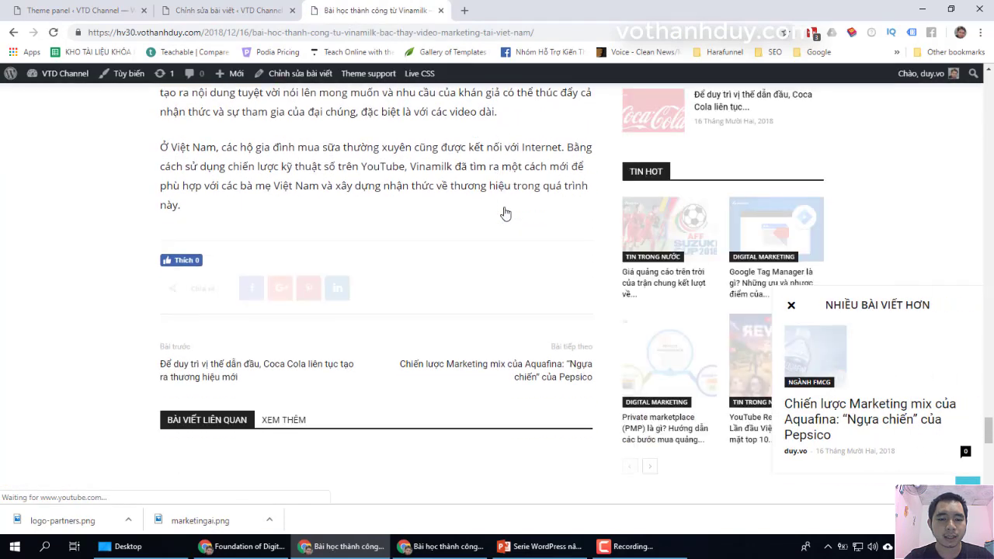
pyautogui.scroll(15, 505, 212)
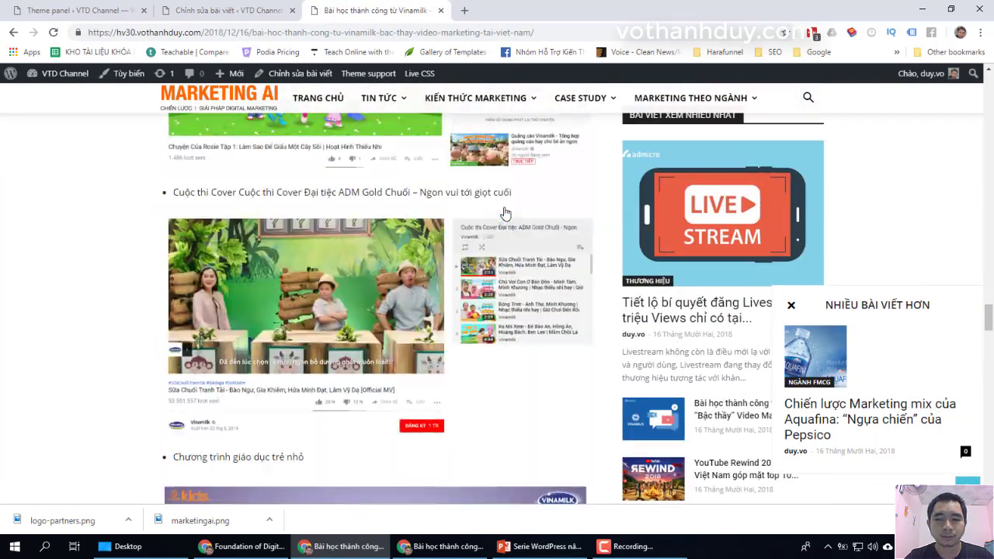
pyautogui.scroll(10, 506, 206)
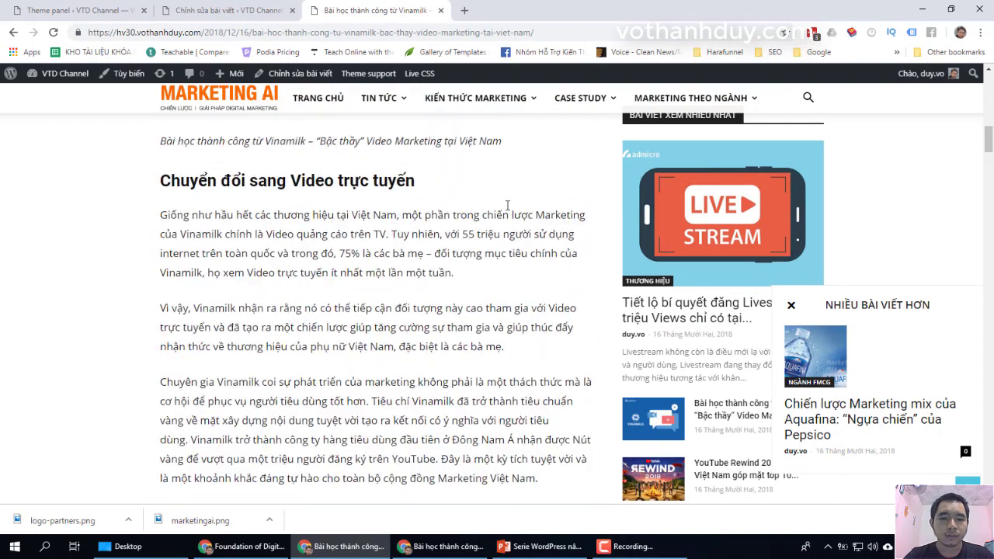
pyautogui.click(193, 177)
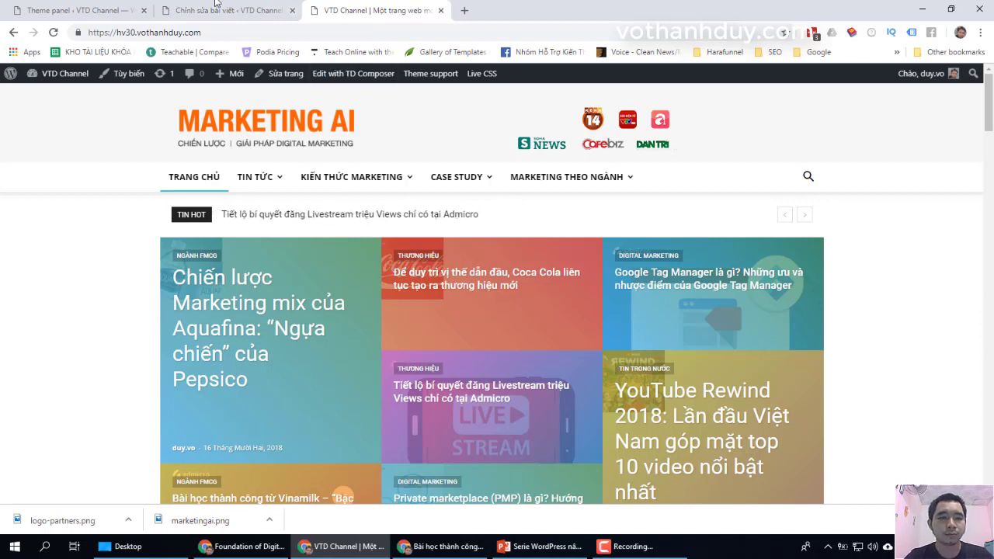
# Step: Return to the Newspaper theme panel, open the Header settings and look over the panel's full list of setting sections
pyautogui.click(78, 10)
pyautogui.scroll(3, 107, 236)
pyautogui.scroll(20, 108, 243)
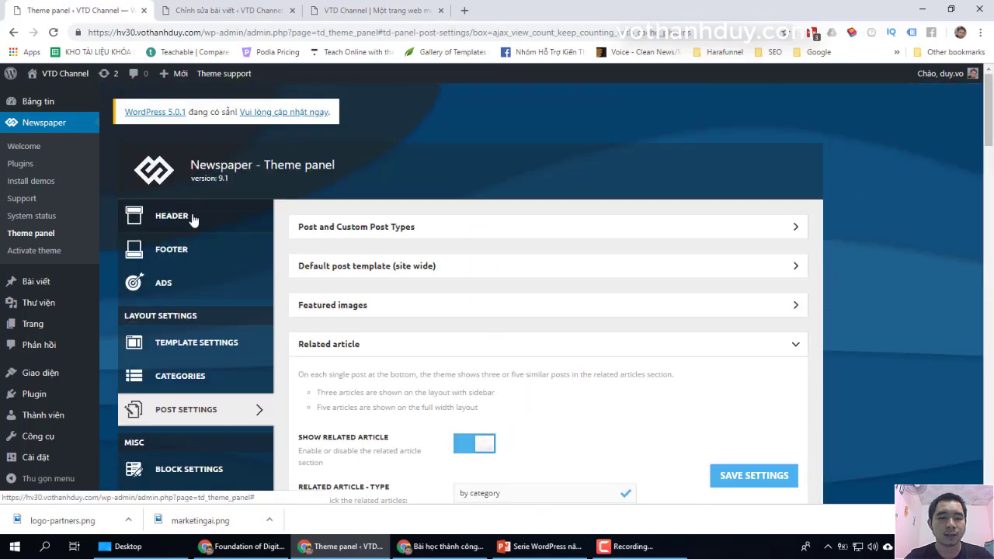
pyautogui.click(172, 217)
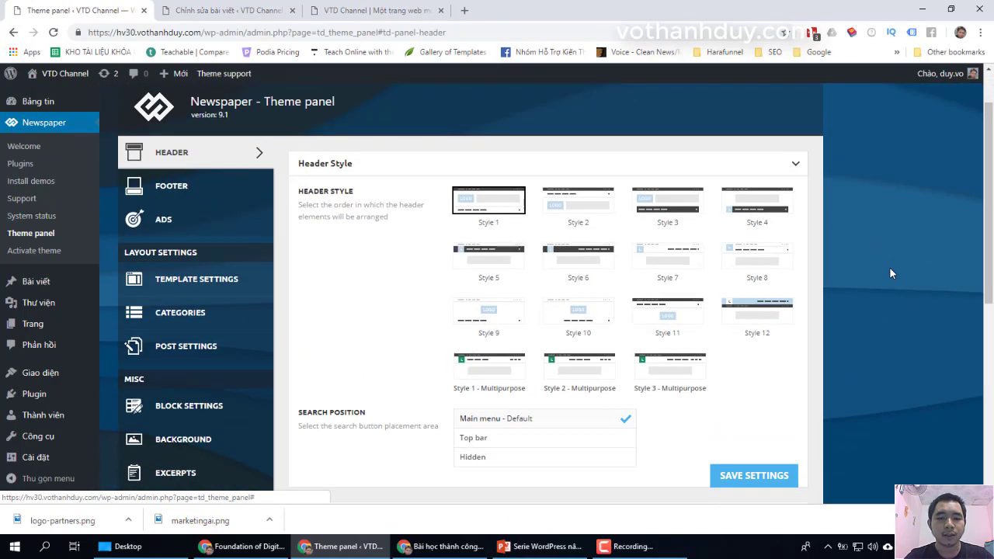
pyautogui.scroll(1, 897, 268)
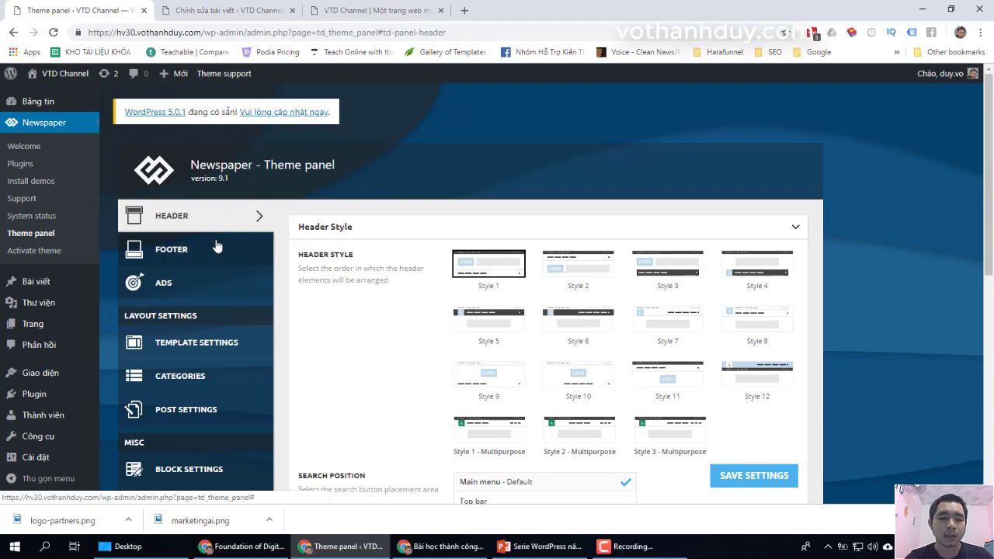
pyautogui.scroll(-2, 215, 244)
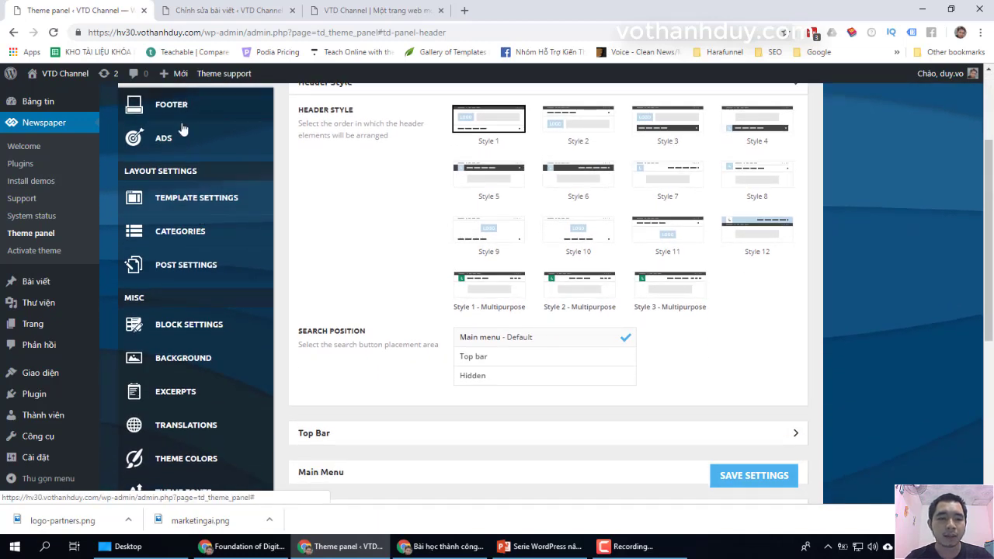
pyautogui.scroll(-5, 168, 396)
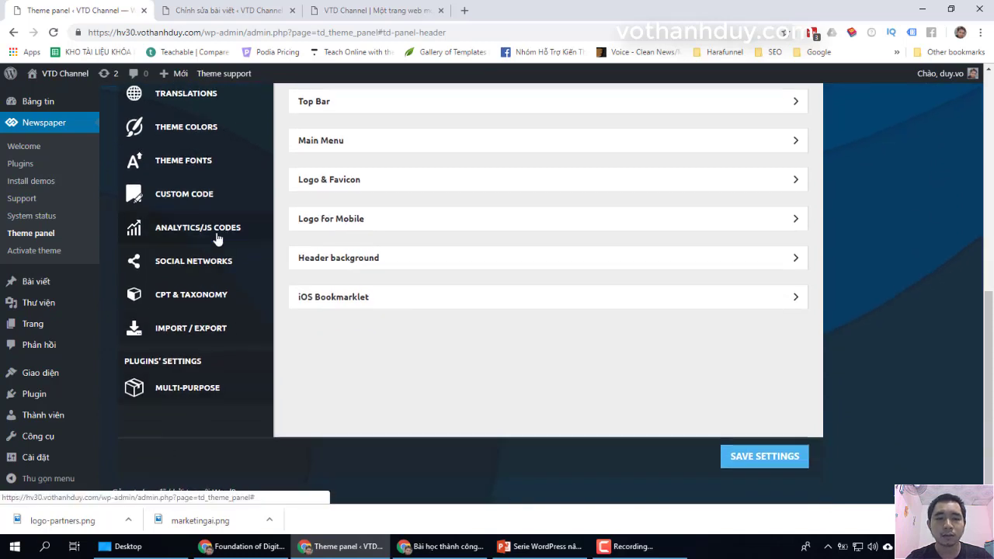
pyautogui.scroll(7, 216, 231)
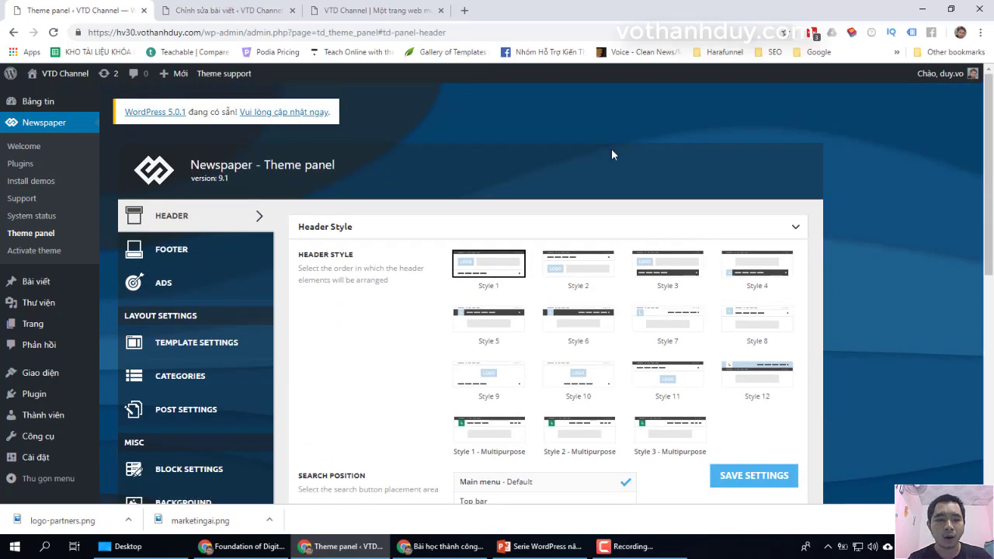